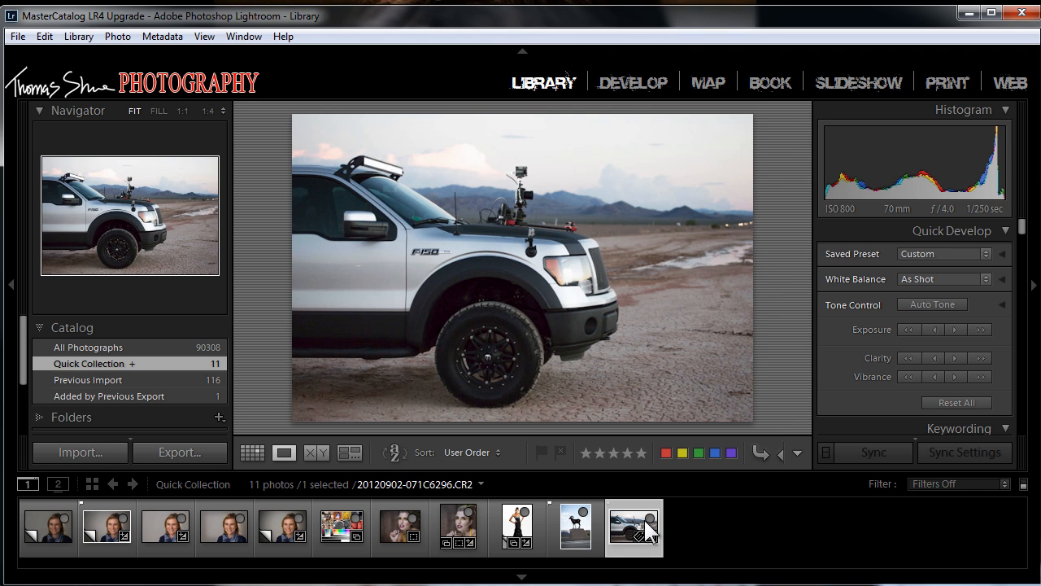
# Create a virtual copy of the truck photo and move it to the end of the filmstrip.
pyautogui.rightClick(615, 531)
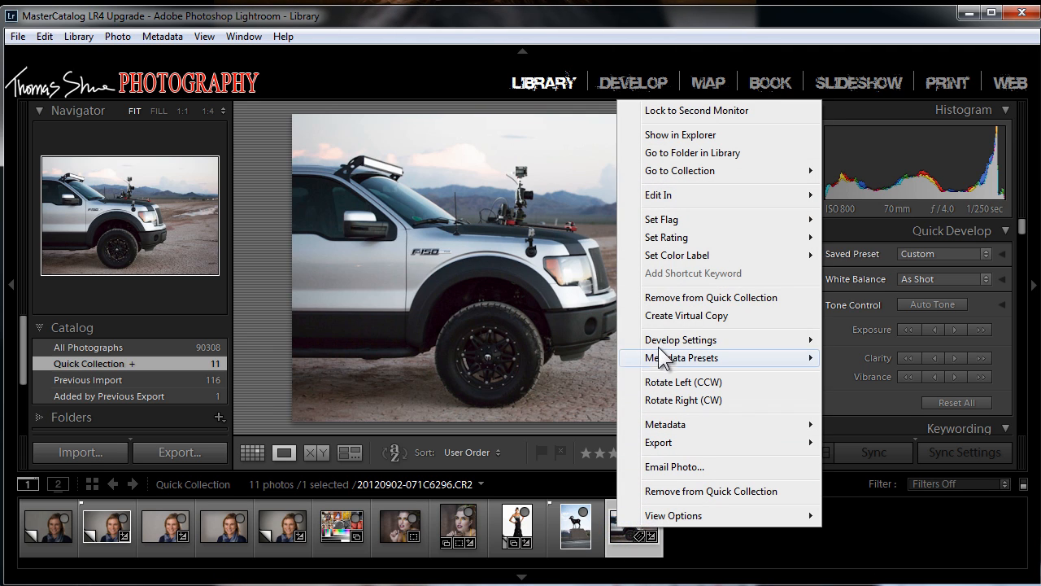
pyautogui.click(674, 315)
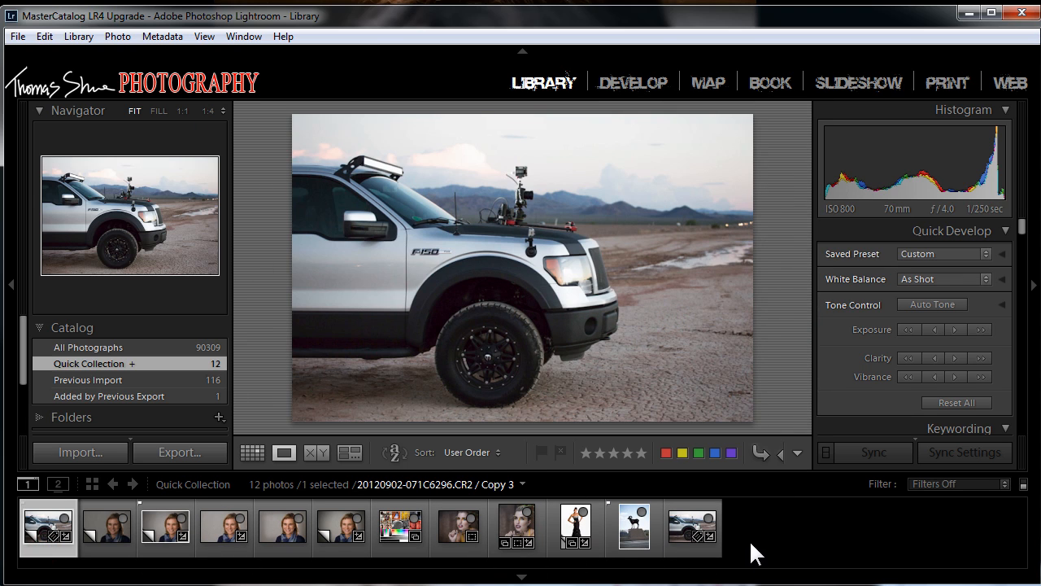
pyautogui.click(39, 504)
pyautogui.moveTo(53, 514); pyautogui.dragTo(722, 541)
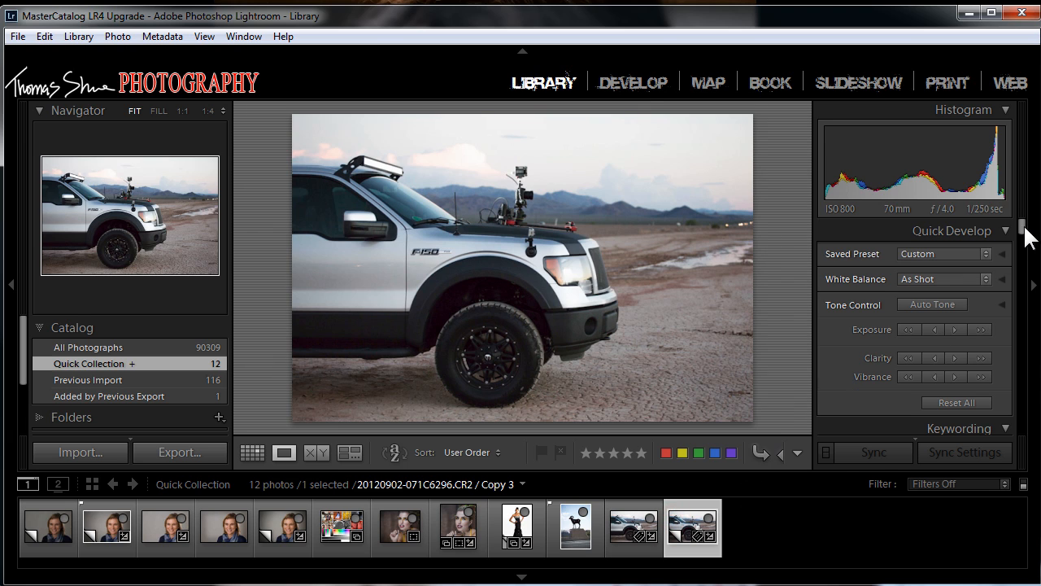
# Bring the truck copy into the Develop module and set Highlights to -55.
pyautogui.click(608, 79)
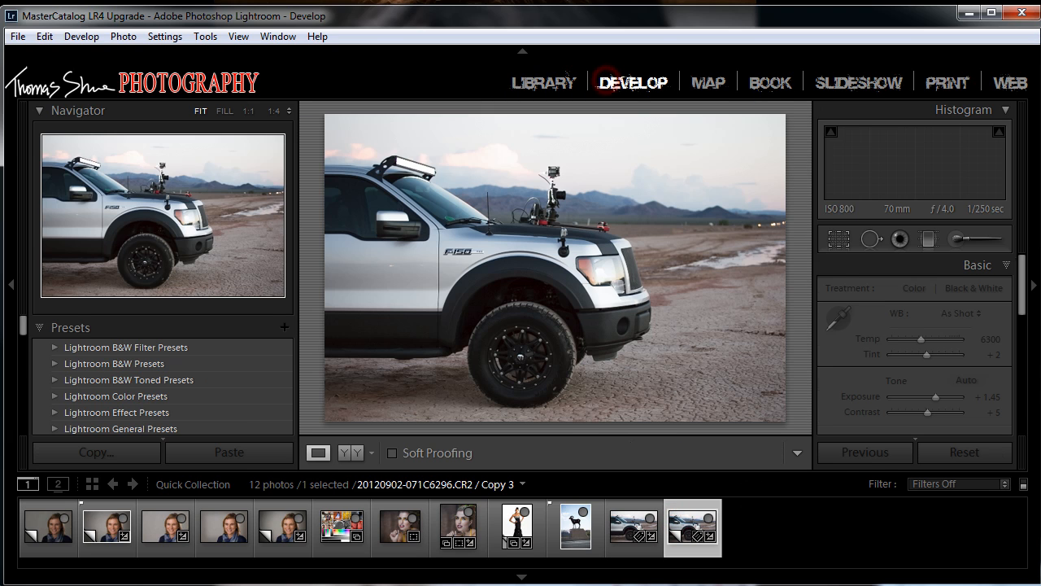
pyautogui.moveTo(1023, 288); pyautogui.dragTo(1024, 313)
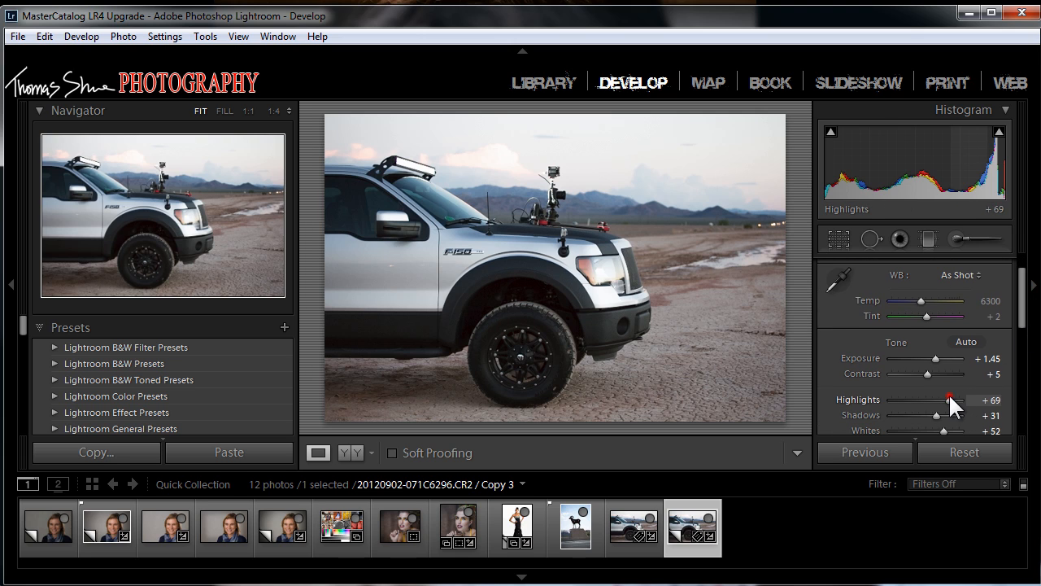
pyautogui.moveTo(949, 399); pyautogui.dragTo(906, 399)
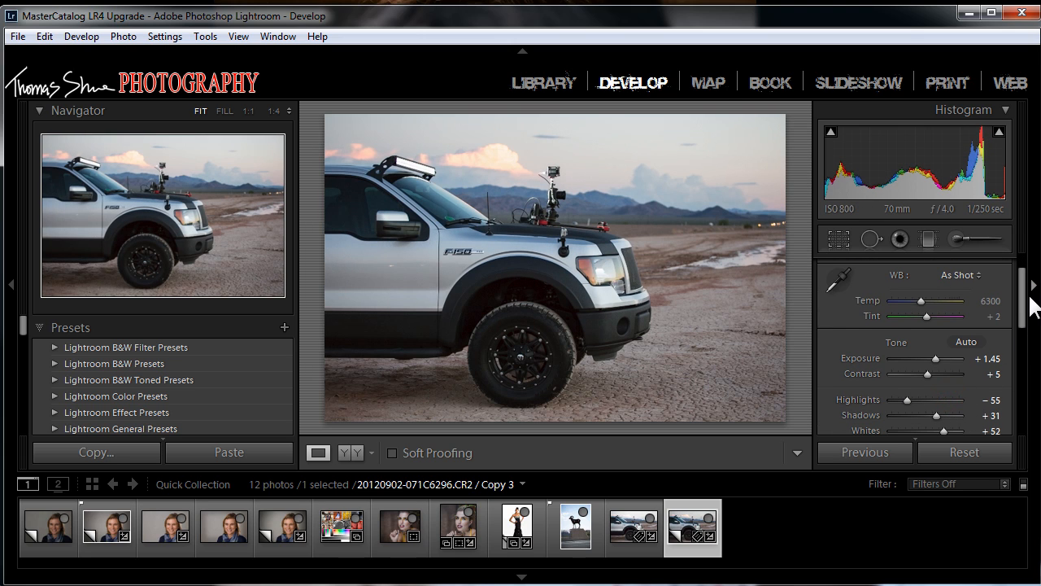
# Darken the truck photo by setting Whites to -40 and Blacks to -83.
pyautogui.moveTo(1022, 297); pyautogui.dragTo(1023, 340)
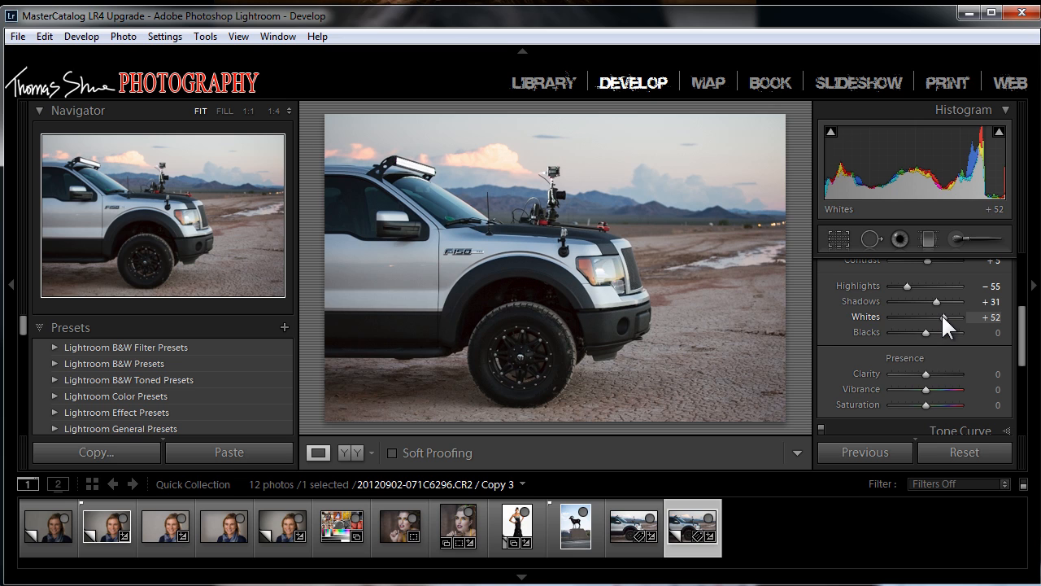
pyautogui.press('alt')
pyautogui.moveTo(942, 313); pyautogui.dragTo(894, 327)
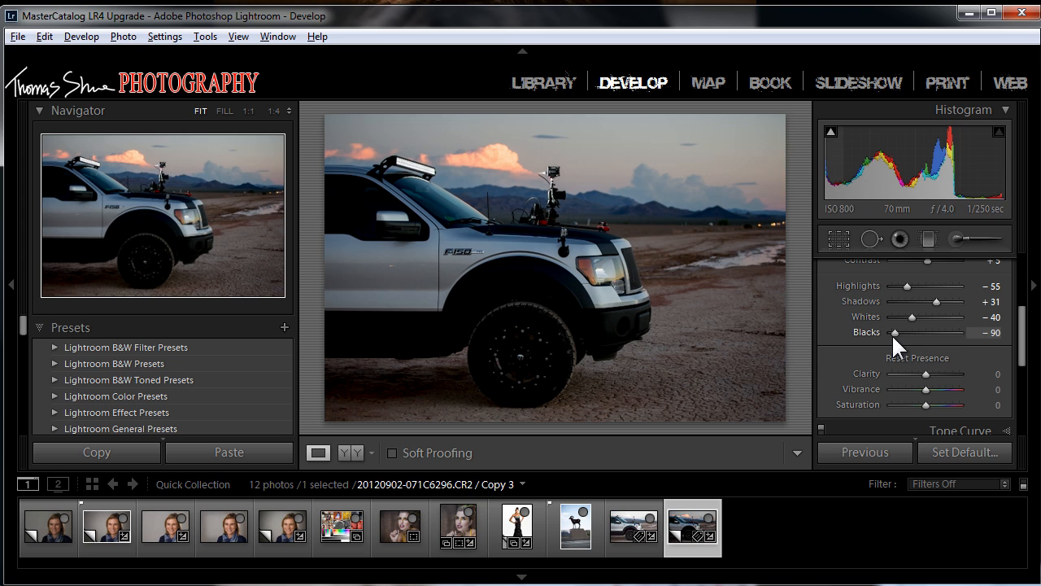
pyautogui.moveTo(893, 333); pyautogui.dragTo(897, 332)
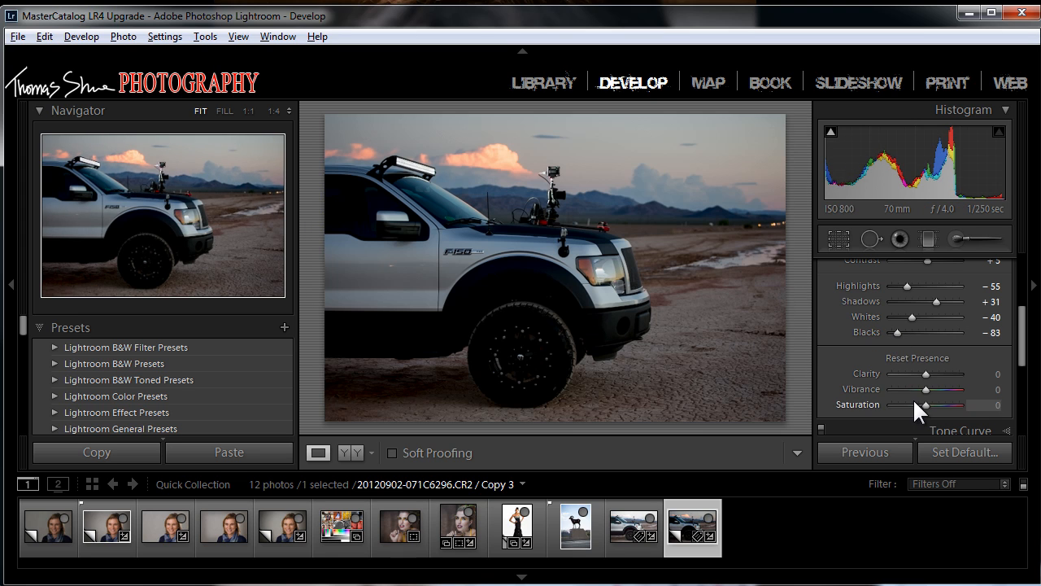
# Set Clarity to +14 and Vibrance to +21, and reset Saturation to 0.
pyautogui.moveTo(923, 373); pyautogui.dragTo(930, 366)
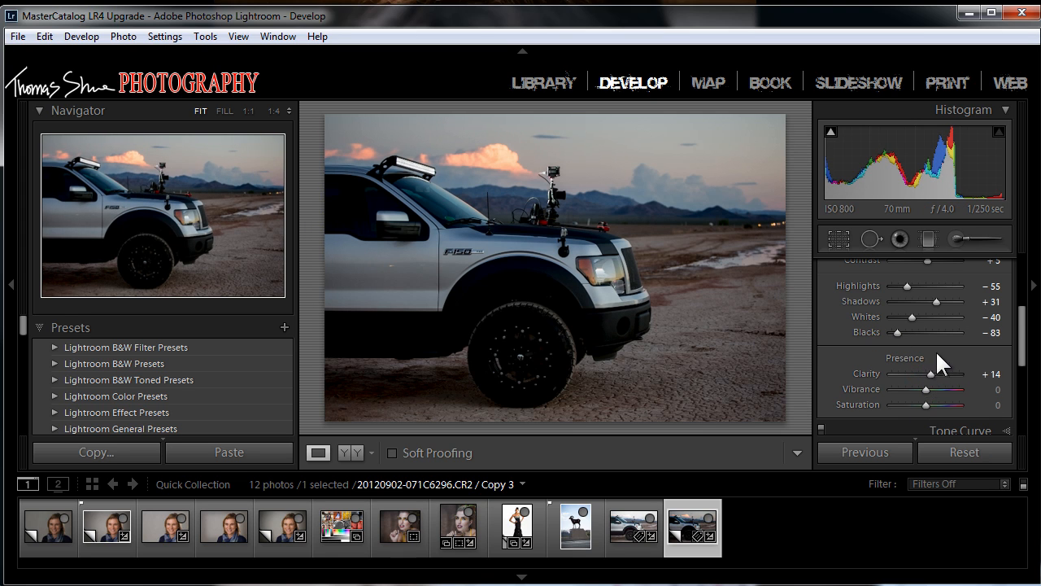
pyautogui.click(628, 514)
pyautogui.click(689, 514)
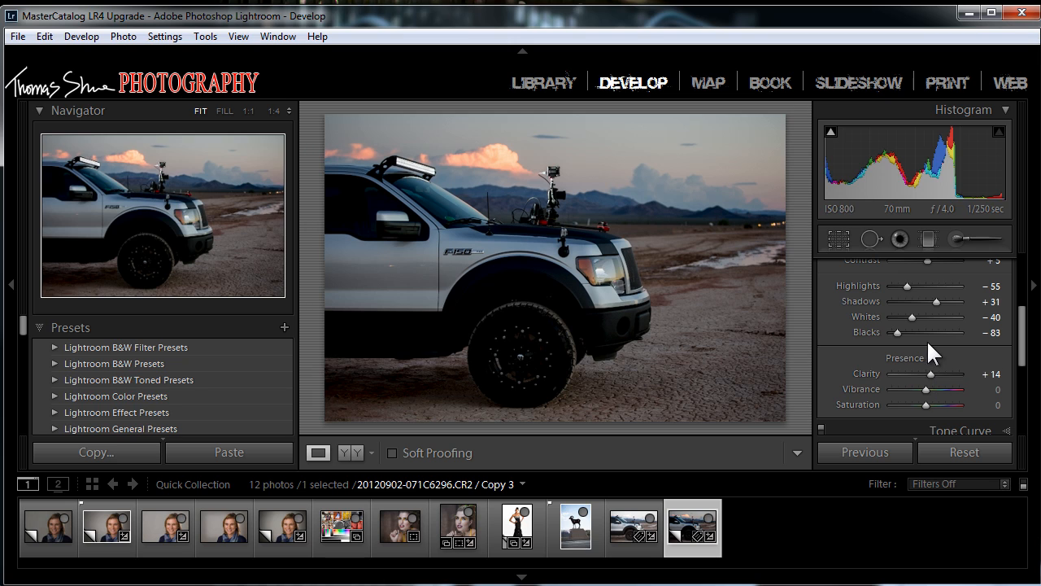
pyautogui.moveTo(927, 389)
pyautogui.mouseDown()
pyautogui.moveTo(938, 389)
pyautogui.moveTo(931, 404)
pyautogui.mouseUp()
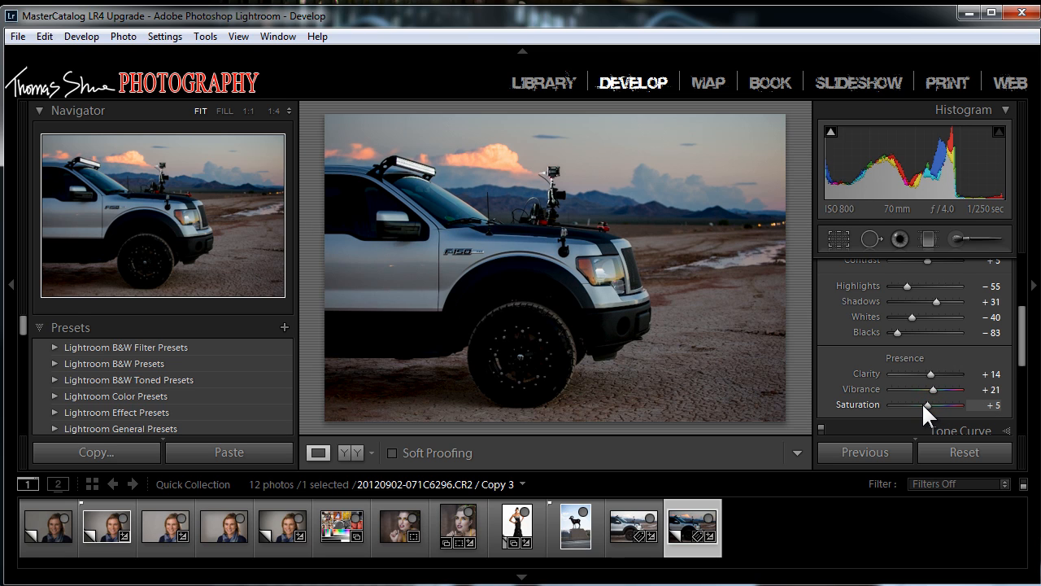
pyautogui.doubleClick(872, 402)
# Boost the orange cloud's HSL saturation with the targeted adjustment tool to Red +6 and Orange +11.
pyautogui.moveTo(1024, 334); pyautogui.dragTo(1024, 341)
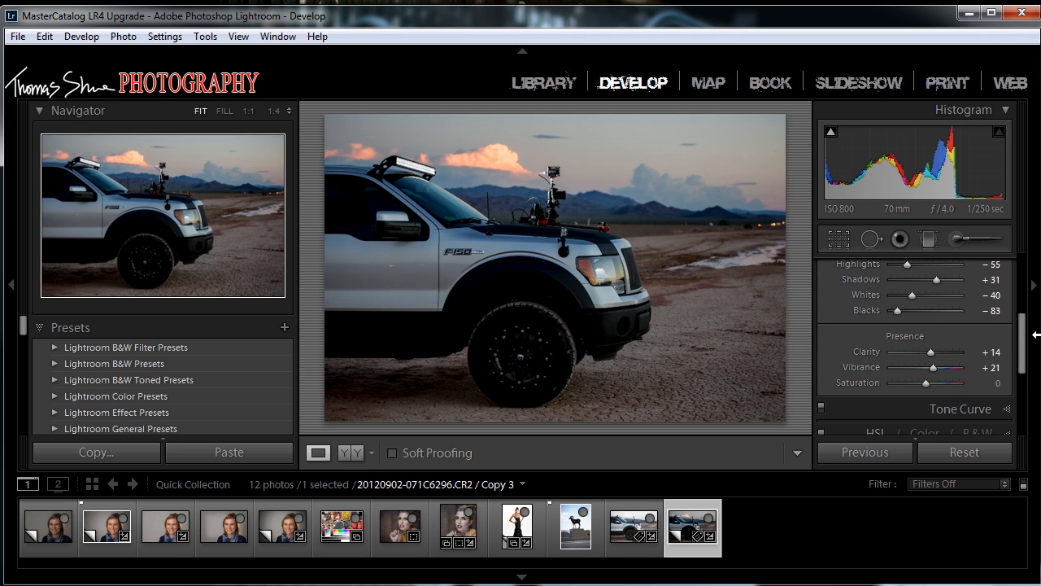
pyautogui.moveTo(1022, 348); pyautogui.dragTo(1022, 365)
pyautogui.click(851, 382)
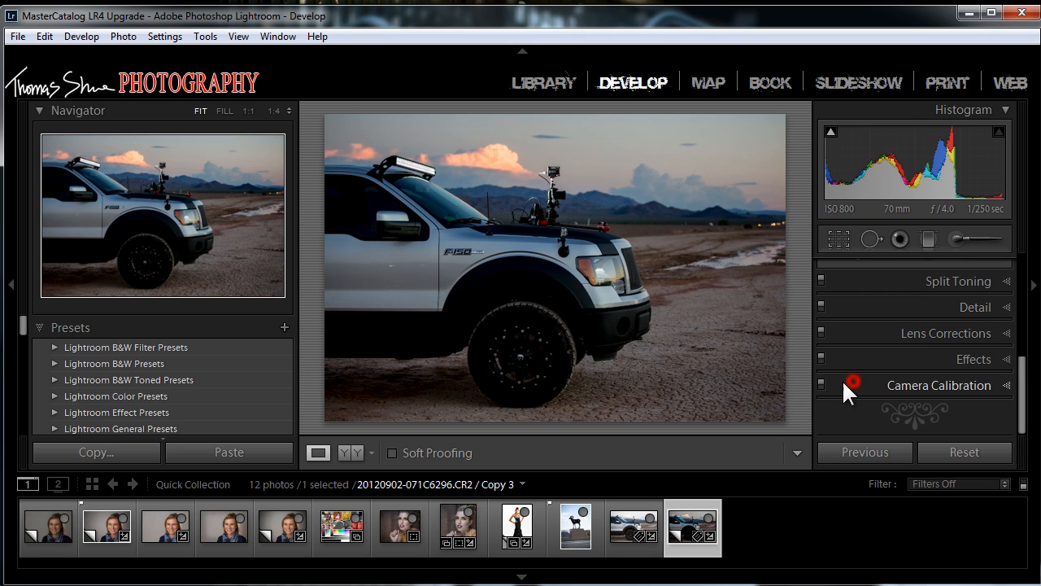
pyautogui.moveTo(1024, 360); pyautogui.dragTo(1023, 265)
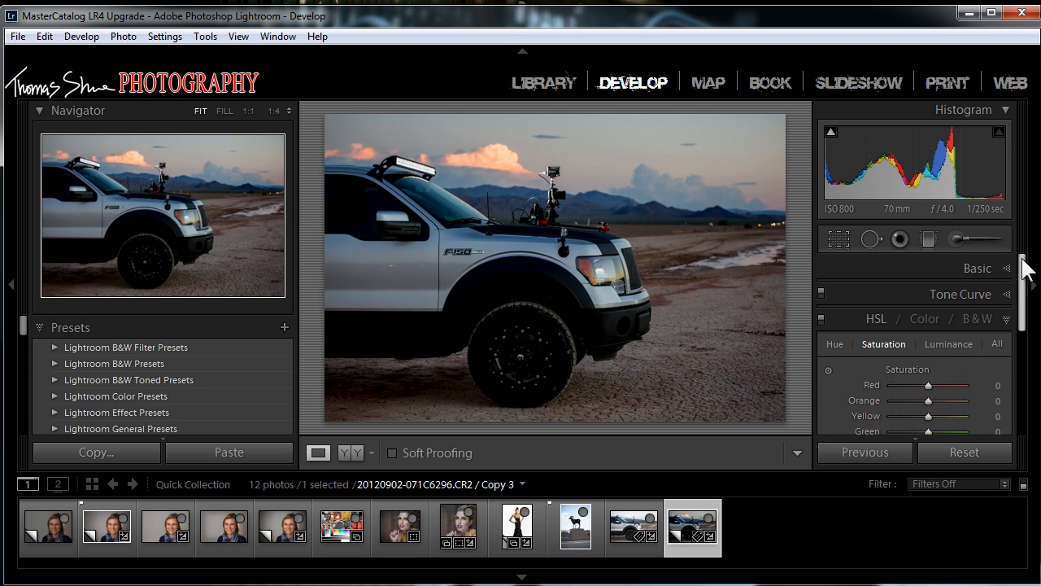
pyautogui.click(828, 370)
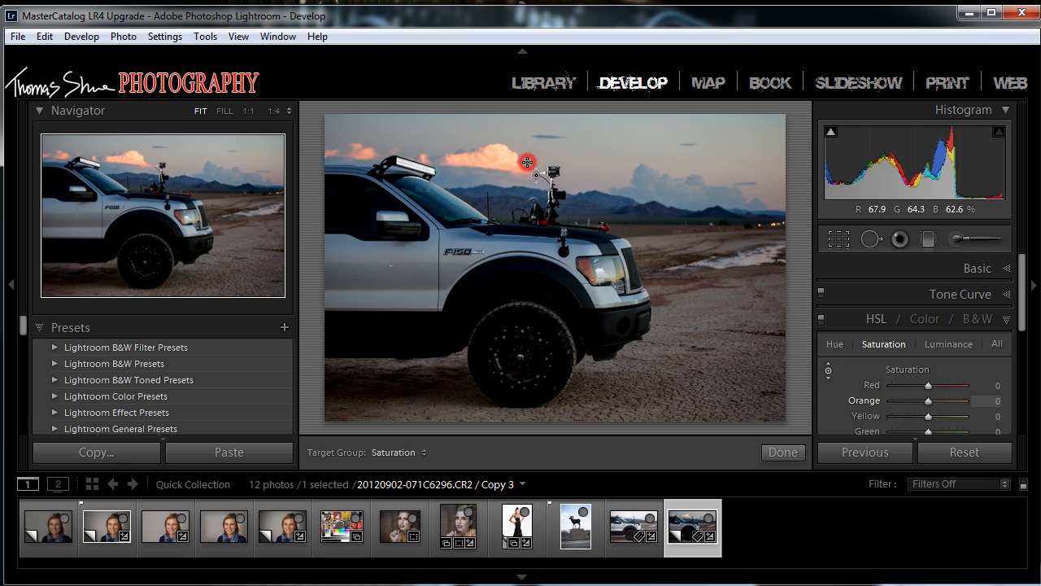
pyautogui.moveTo(527, 162); pyautogui.dragTo(527, 149)
# Check the orange cloud up close and refine its saturation to Red +10 and Orange +28 with the targeted adjustment tool.
pyautogui.click(10, 285)
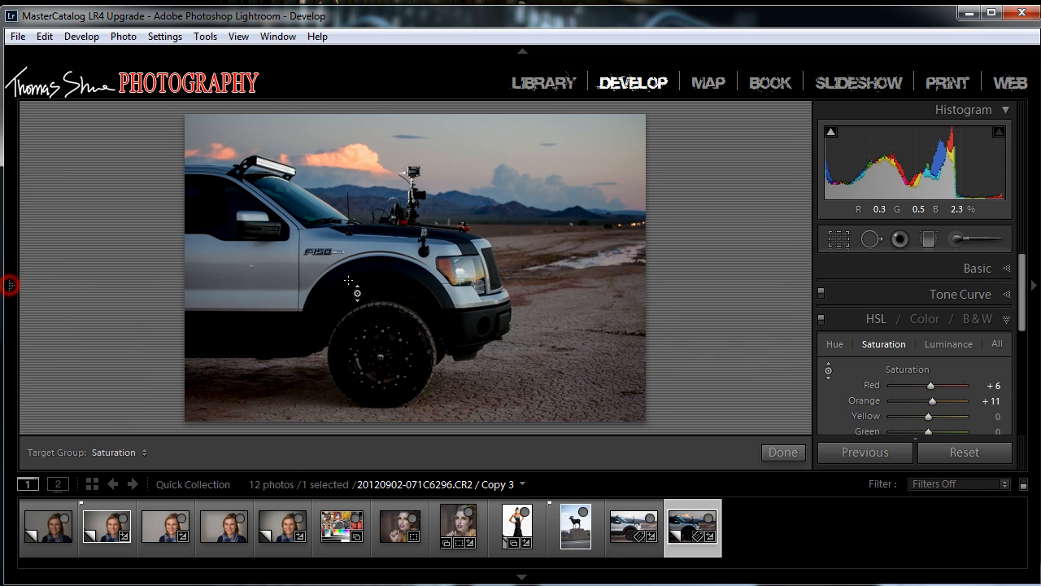
pyautogui.click(344, 170)
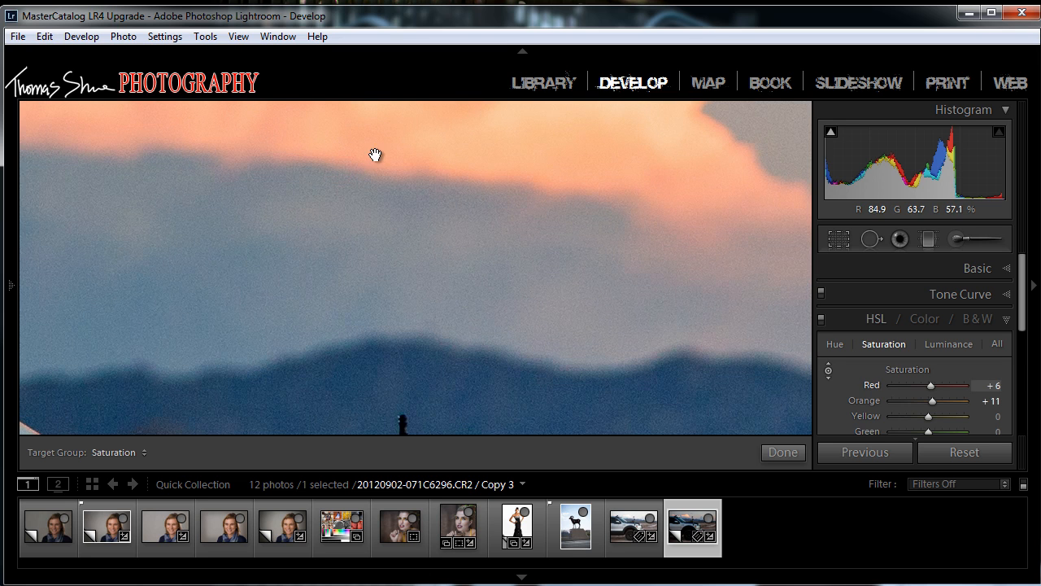
pyautogui.moveTo(398, 151); pyautogui.dragTo(418, 328)
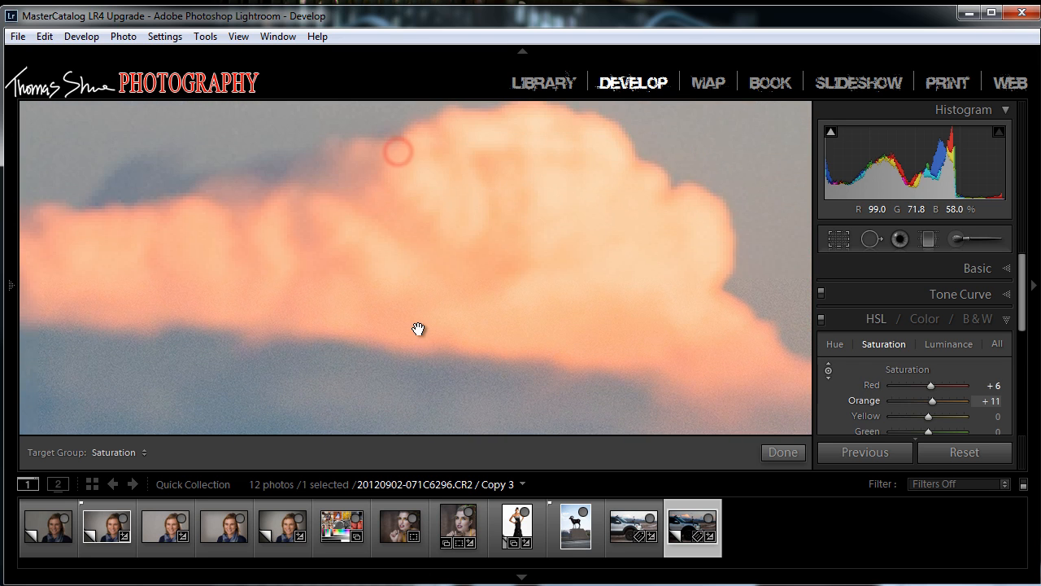
pyautogui.click(828, 371)
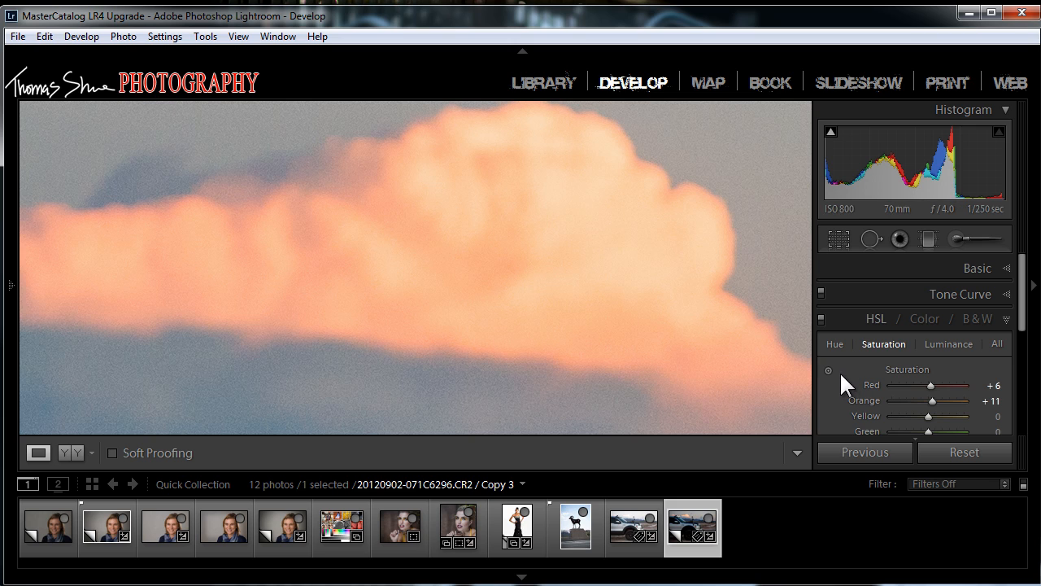
pyautogui.click(829, 371)
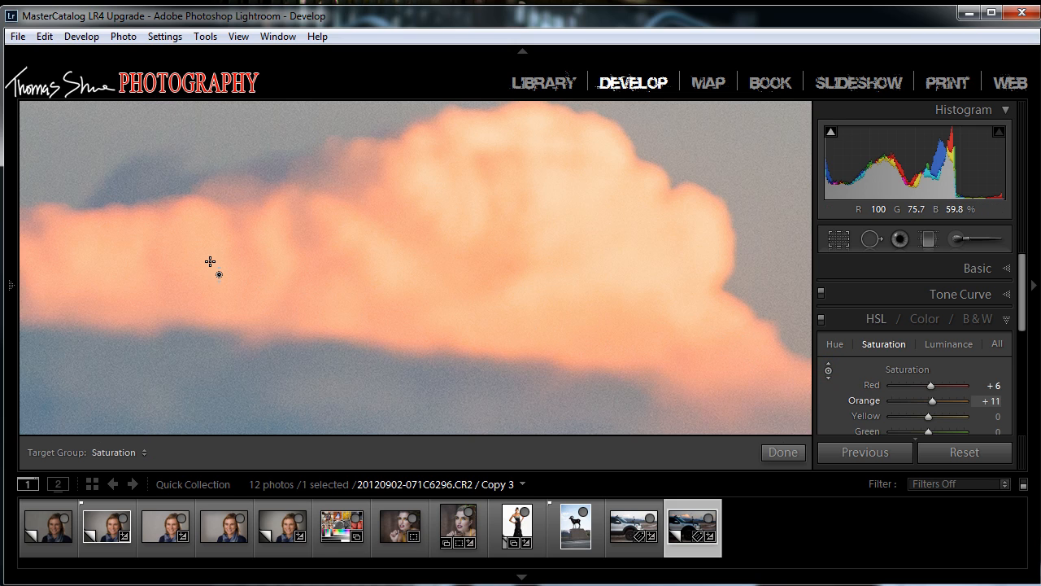
pyautogui.moveTo(210, 261)
pyautogui.mouseDown()
pyautogui.moveTo(210, 230)
pyautogui.moveTo(214, 243)
pyautogui.mouseUp()
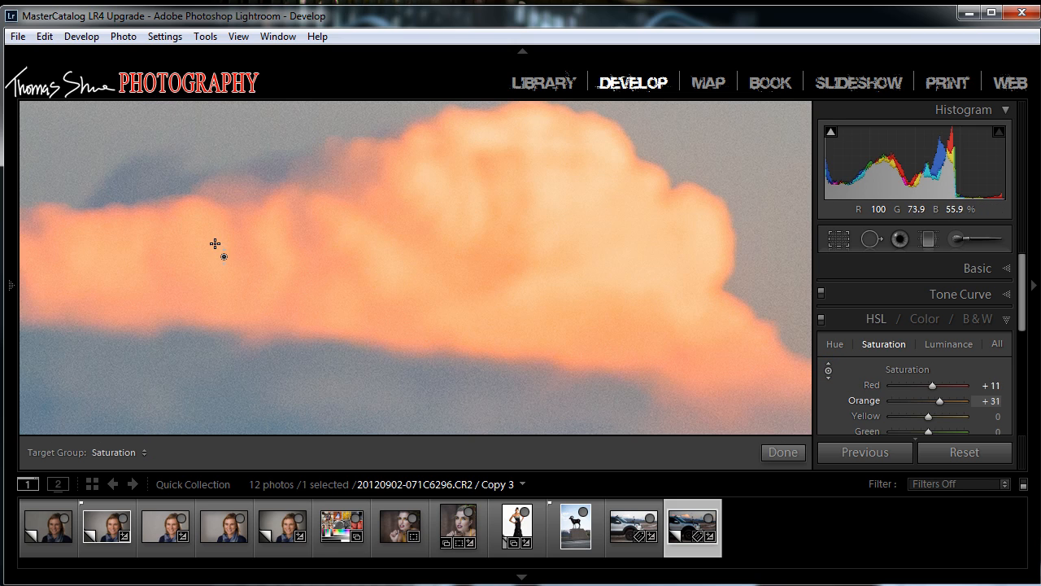
pyautogui.moveTo(662, 267); pyautogui.dragTo(537, 385)
pyautogui.moveTo(347, 285); pyautogui.dragTo(395, 356)
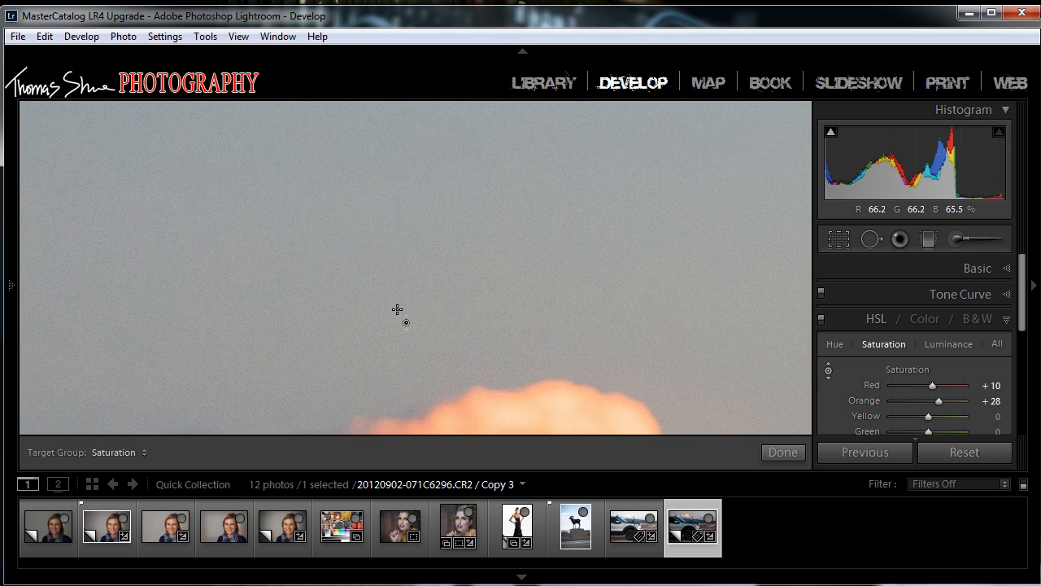
# Raise the open sky's saturation to Yellow +21 and Green +5, and set the Blue saturation to +18.
pyautogui.click(417, 297)
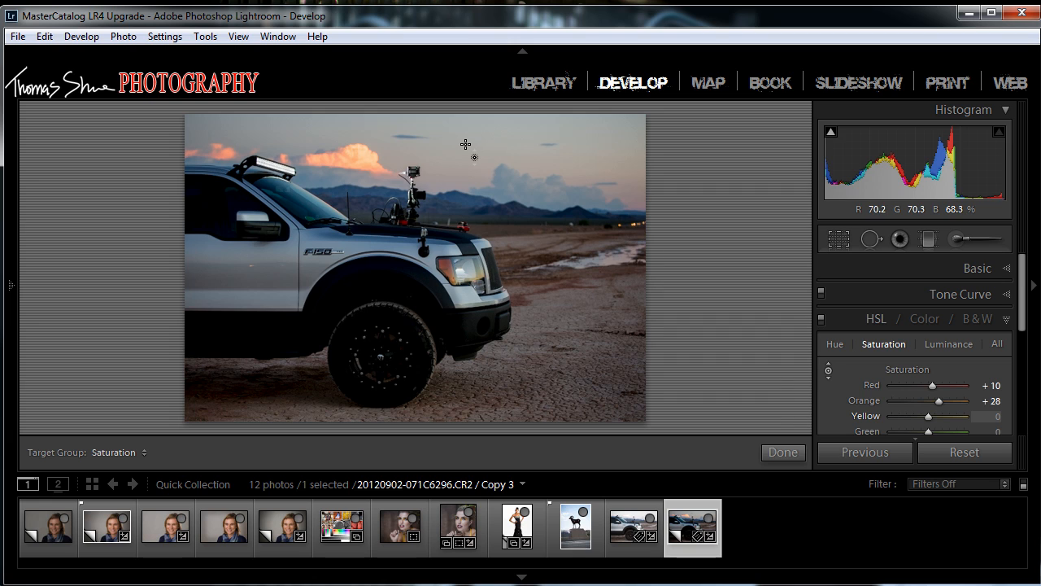
pyautogui.moveTo(466, 144); pyautogui.dragTo(466, 122)
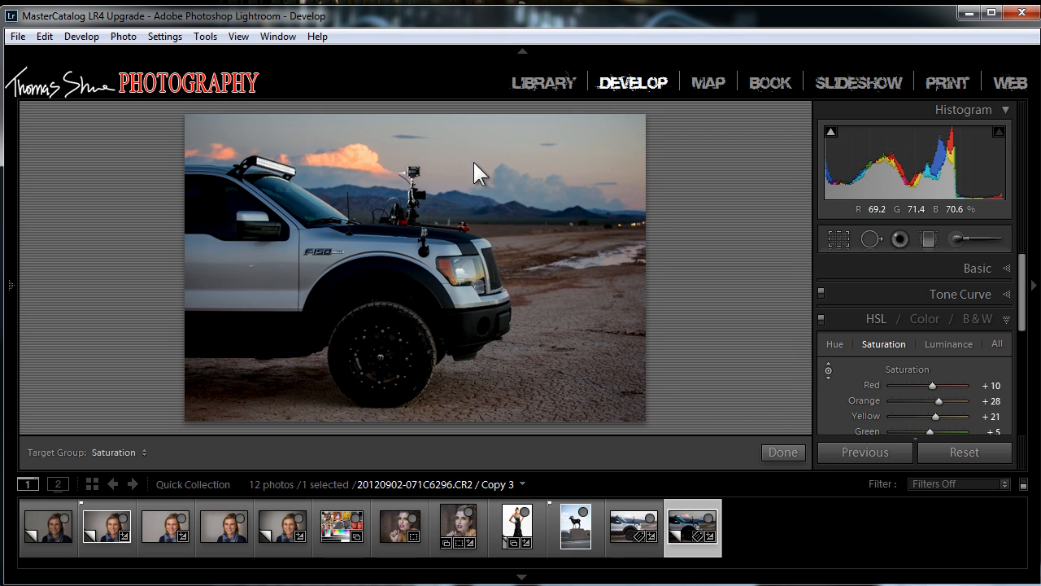
pyautogui.moveTo(1023, 275); pyautogui.dragTo(1024, 319)
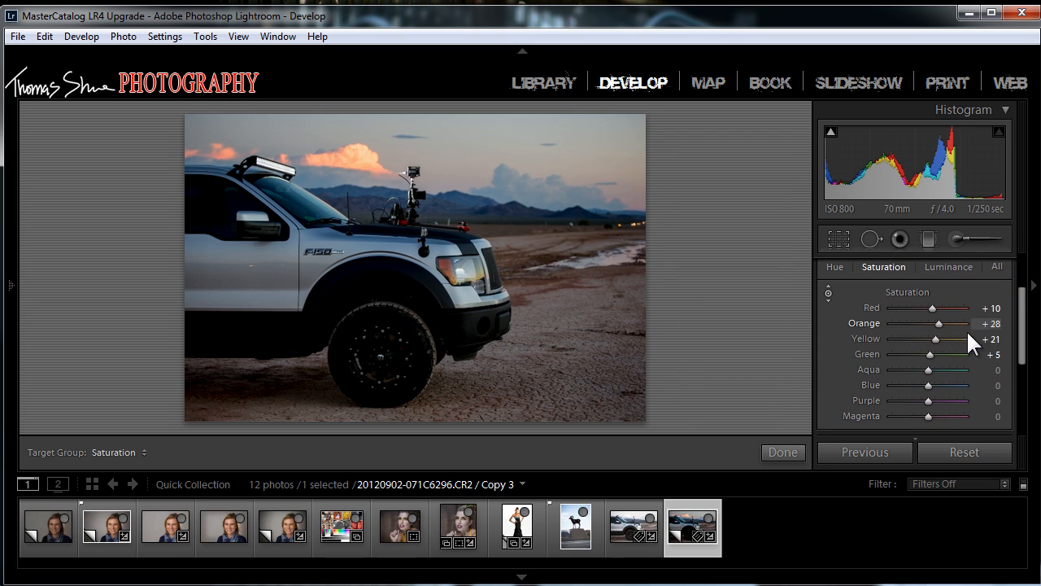
pyautogui.moveTo(925, 382); pyautogui.dragTo(934, 382)
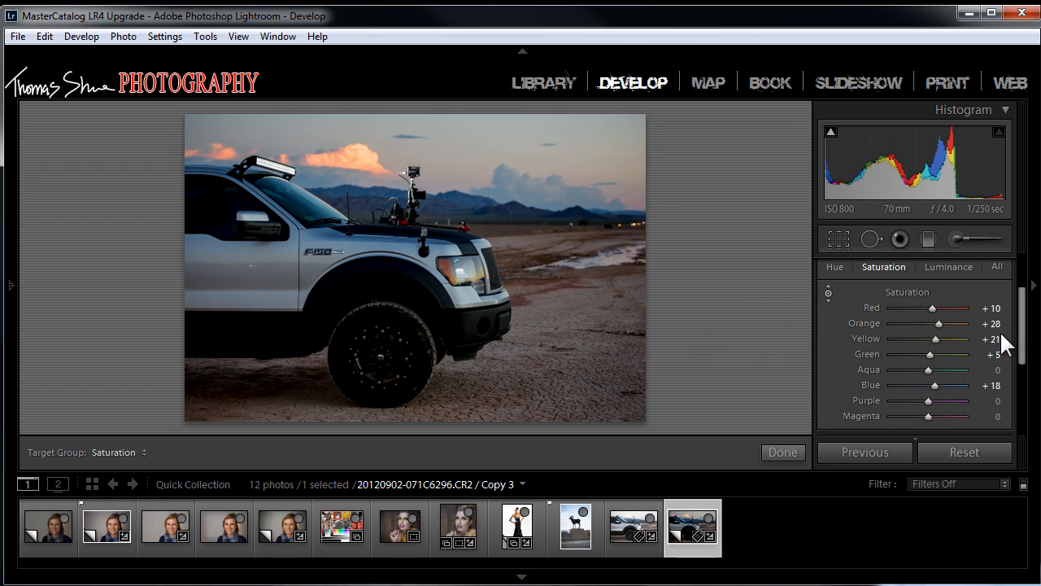
# Try to brighten the sky with the targeted adjustment tool, raising the luminance of Yellow to +41 and Green to +47.
pyautogui.scroll(1, 1023, 303)
pyautogui.click(954, 313)
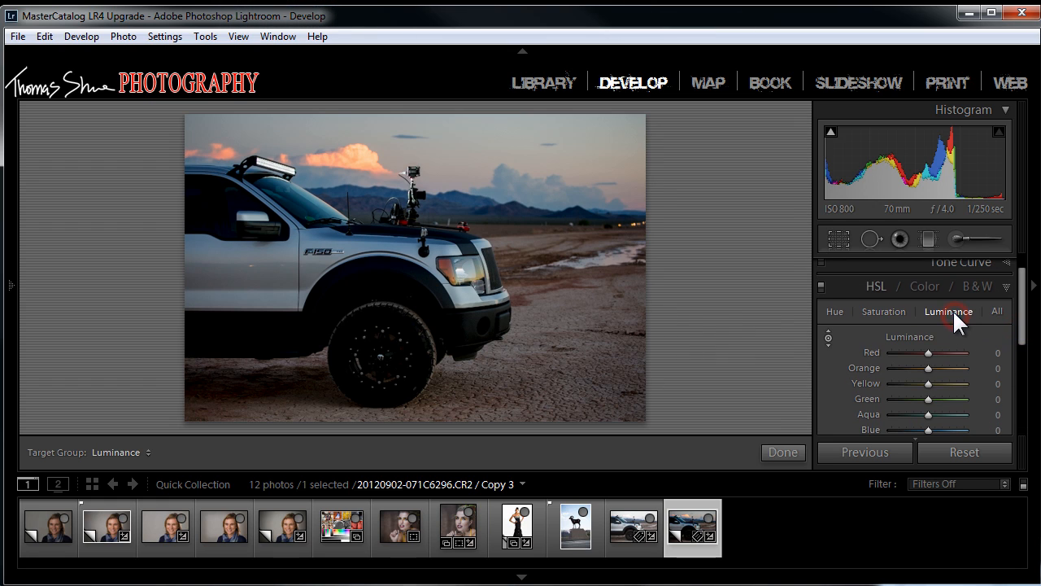
pyautogui.click(827, 333)
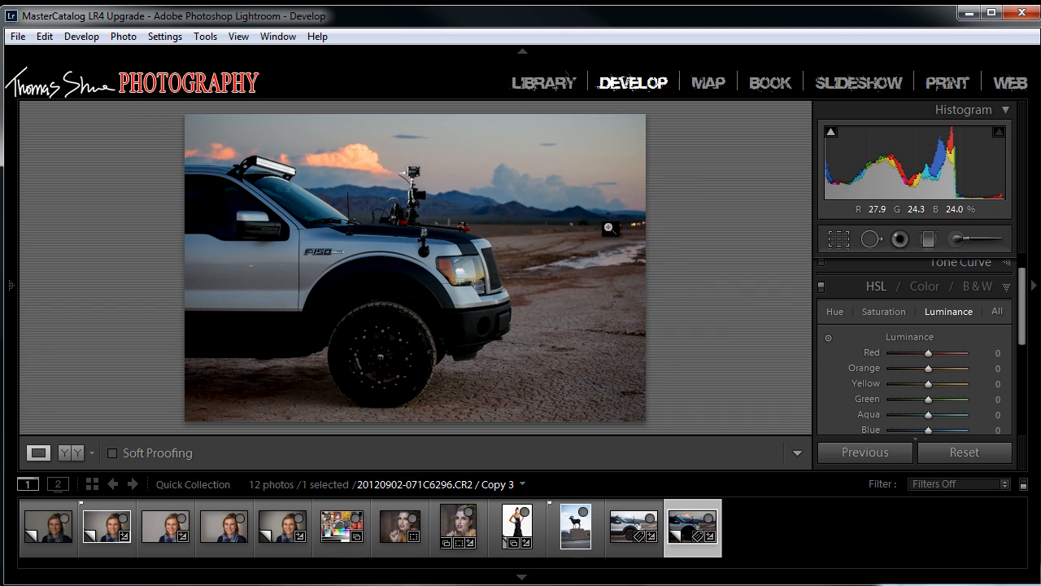
pyautogui.click(827, 333)
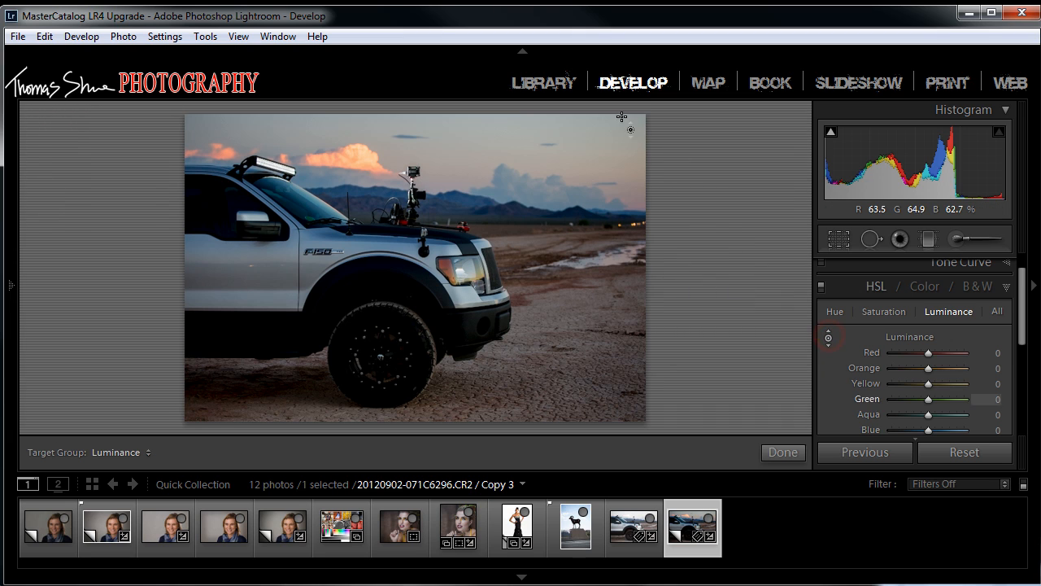
pyautogui.moveTo(604, 143); pyautogui.dragTo(576, 128)
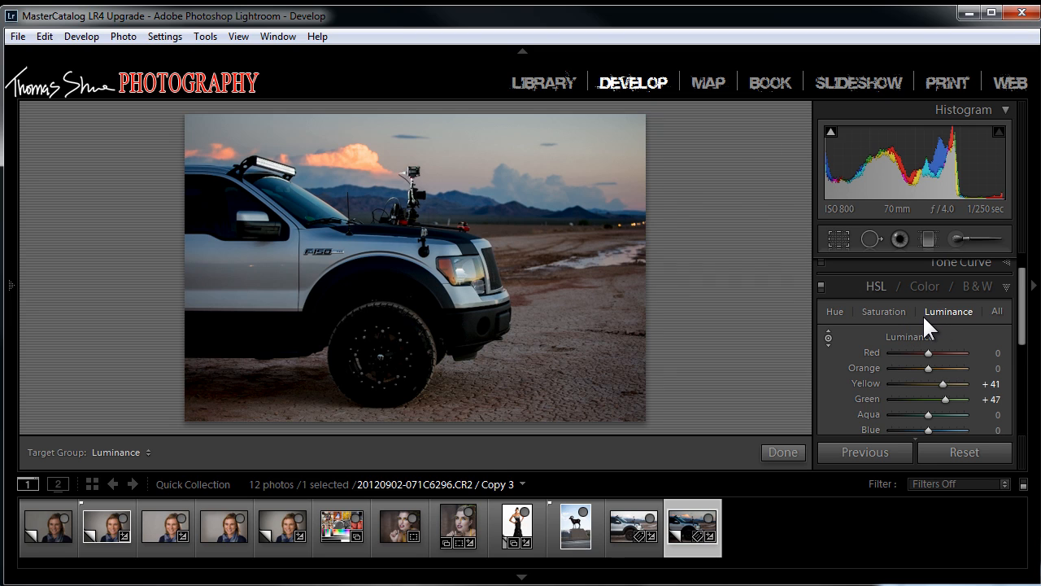
# Return the Yellow luminance to 0 and bring the Green luminance down to +2.
pyautogui.press('alt')
pyautogui.moveTo(942, 379); pyautogui.dragTo(927, 396)
pyautogui.moveTo(1020, 320)
pyautogui.mouseDown()
pyautogui.moveTo(1022, 337)
pyautogui.moveTo(1009, 315)
pyautogui.mouseUp()
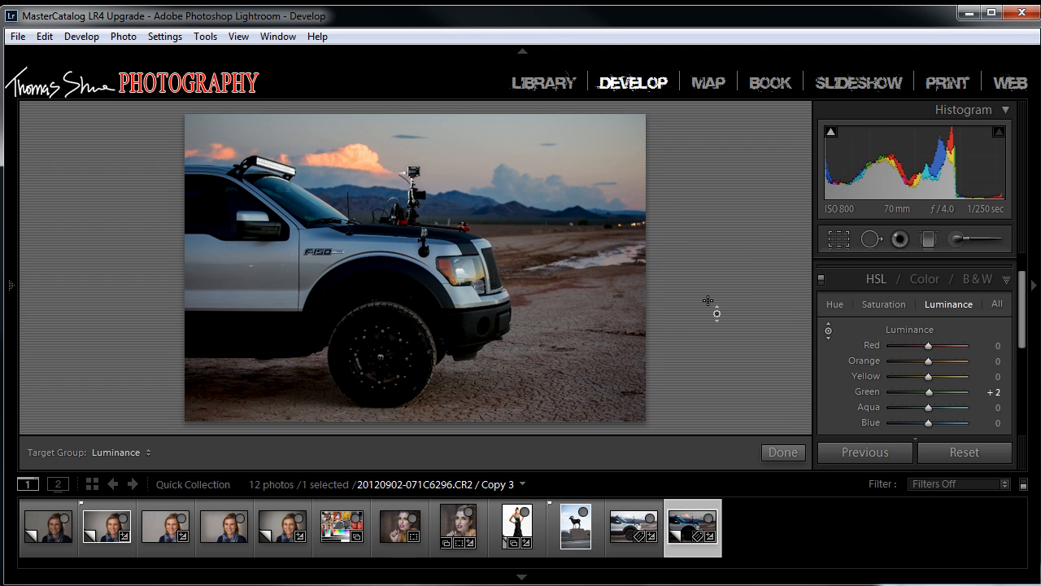
# Add a graduated filter from the photo's upper edge down over the sky and set its Exposure to -0.23.
pyautogui.click(925, 238)
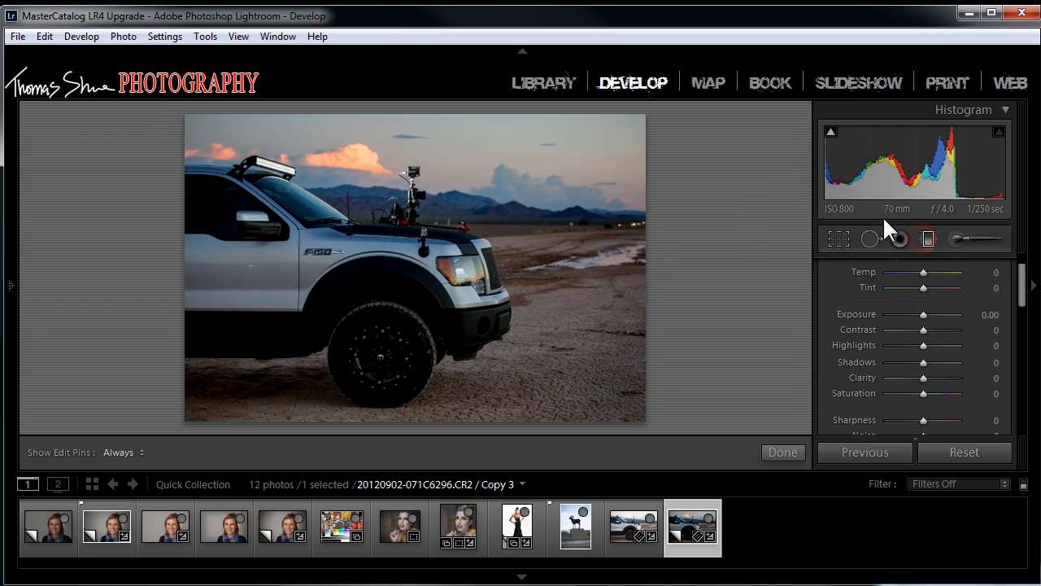
pyautogui.moveTo(446, 115); pyautogui.dragTo(445, 170)
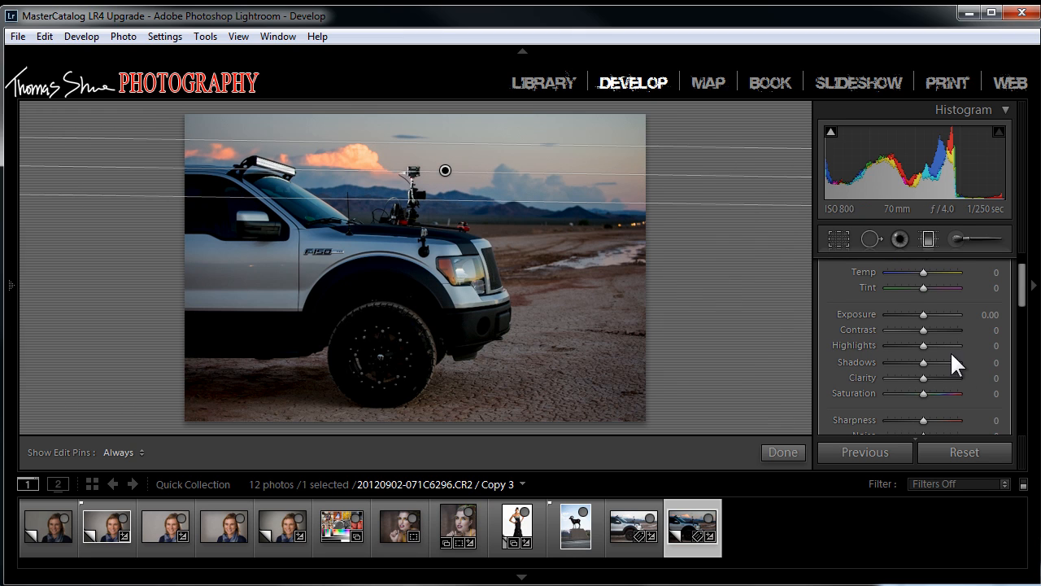
pyautogui.moveTo(922, 312); pyautogui.dragTo(921, 313)
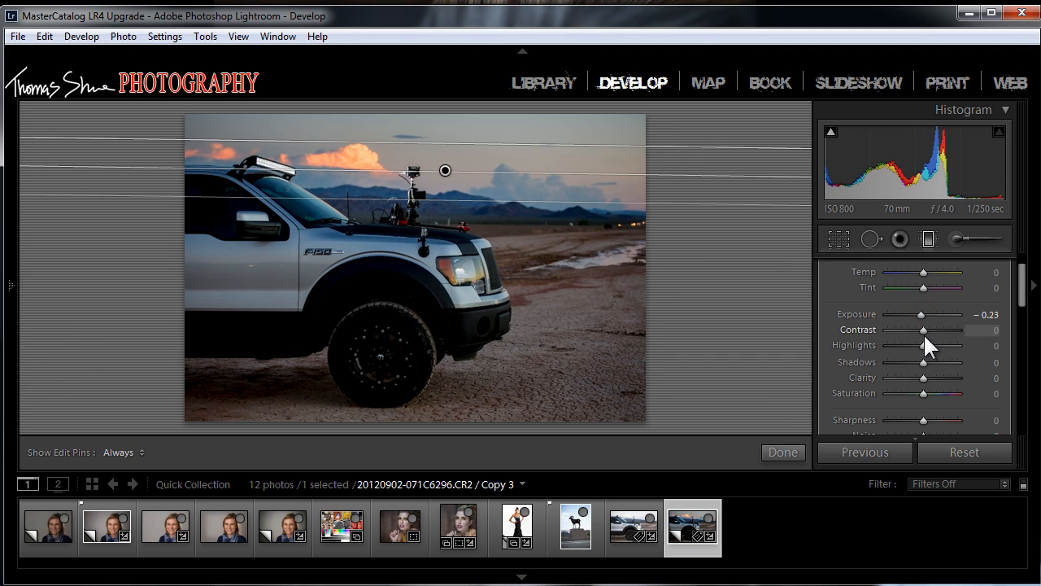
# Set the graduated filter's Contrast to 22, Shadows to 15 and Clarity to 8.
pyautogui.moveTo(921, 328); pyautogui.dragTo(929, 358)
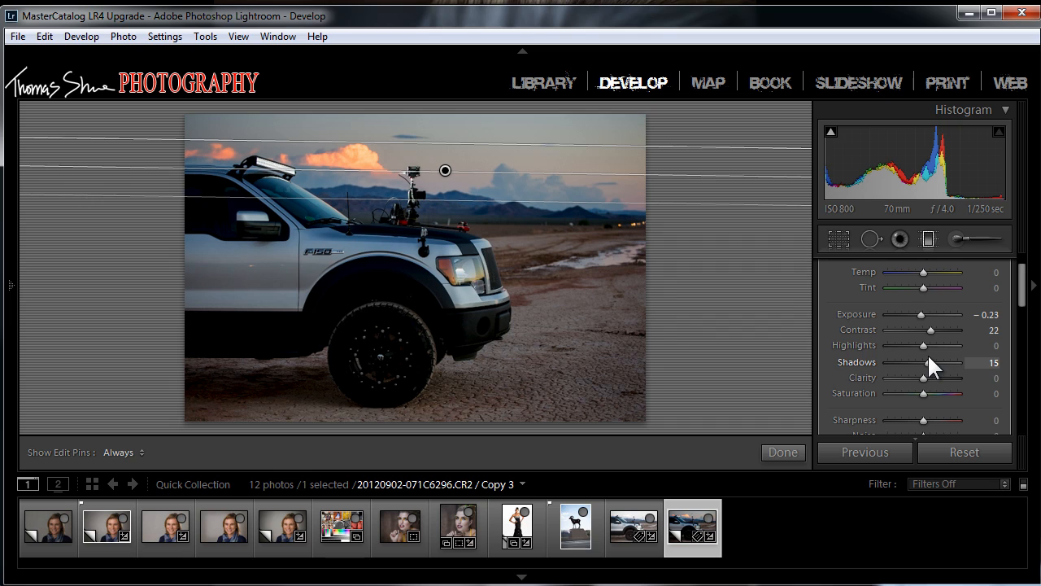
pyautogui.moveTo(1022, 298); pyautogui.dragTo(1006, 320)
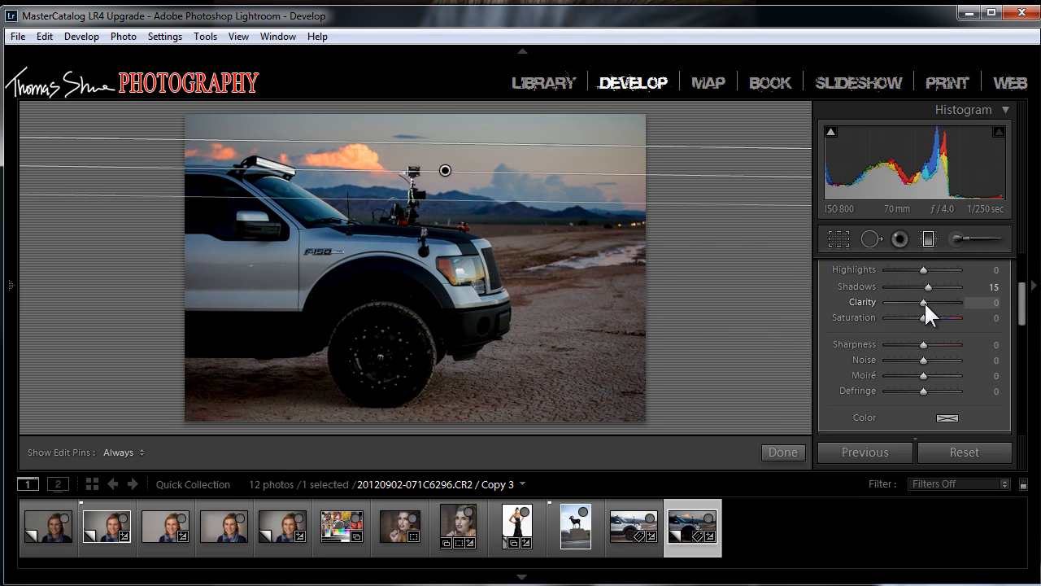
pyautogui.moveTo(924, 301); pyautogui.dragTo(926, 300)
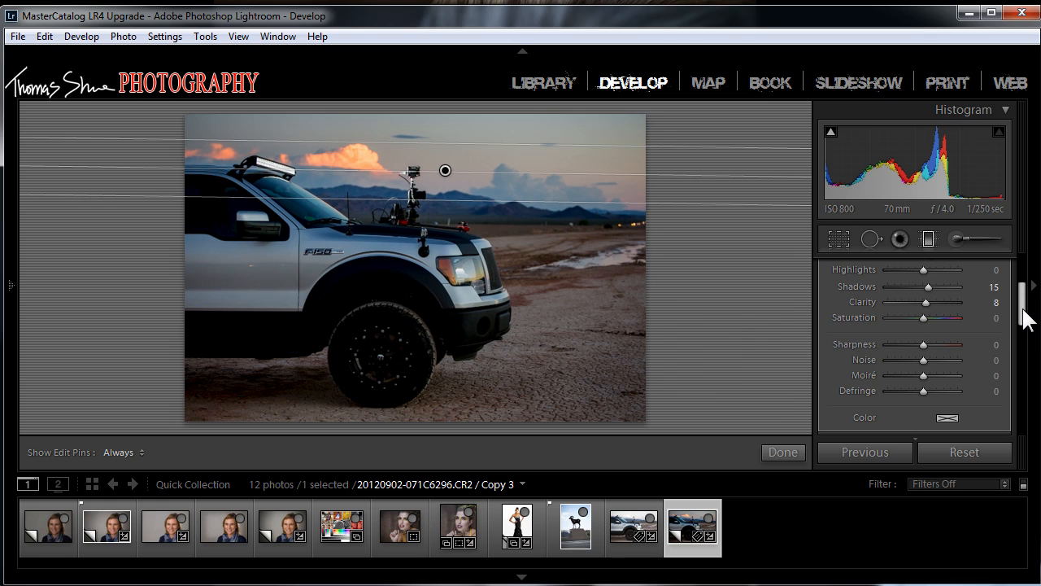
# Cool the graduated filter's sky with a Temp of -29 and a Tint of 3.
pyautogui.moveTo(1022, 302); pyautogui.dragTo(1023, 283)
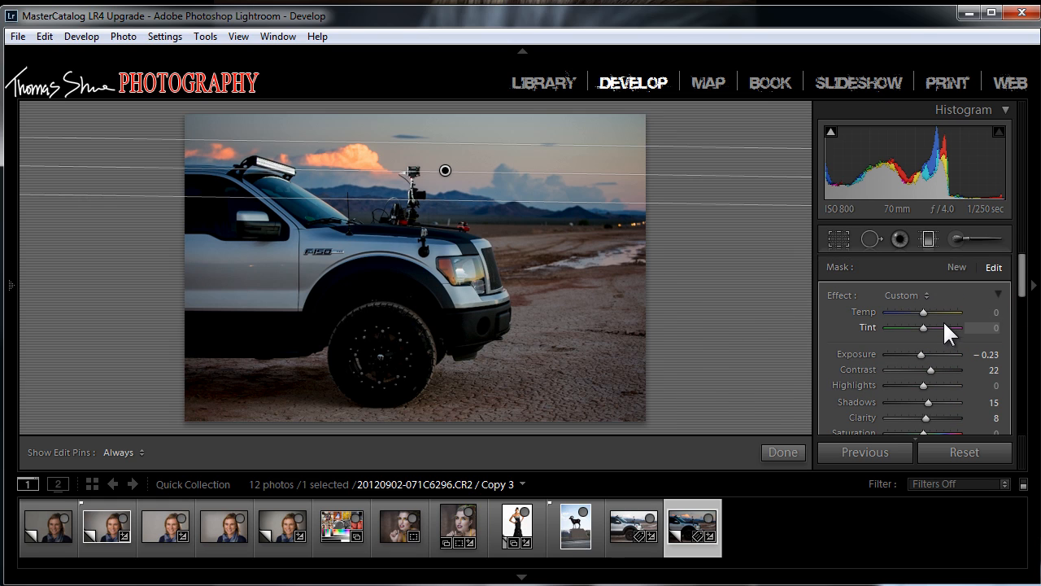
pyautogui.moveTo(923, 310); pyautogui.dragTo(914, 310)
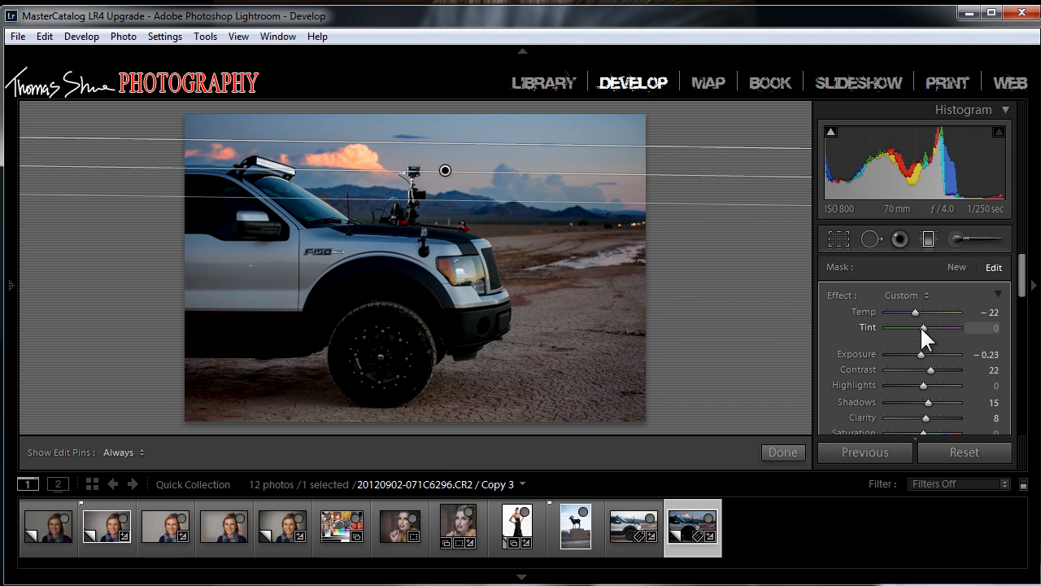
pyautogui.moveTo(921, 327)
pyautogui.mouseDown()
pyautogui.moveTo(936, 325)
pyautogui.moveTo(918, 324)
pyautogui.mouseUp()
pyautogui.doubleClick(868, 327)
pyautogui.moveTo(924, 327); pyautogui.dragTo(913, 309)
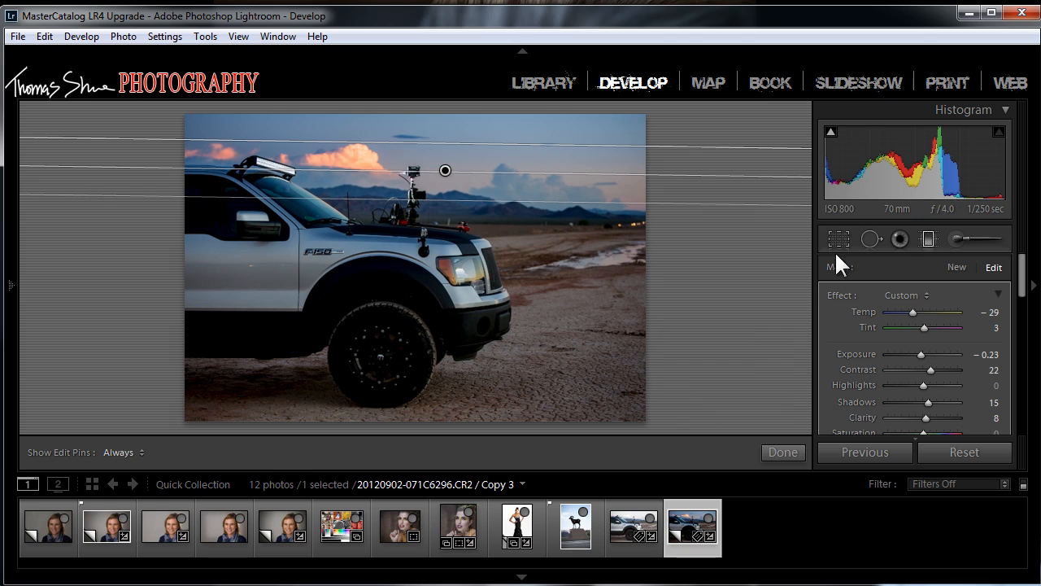
# Finish the graduated filter and open the edited truck photo in Photoshop.
pyautogui.click(930, 236)
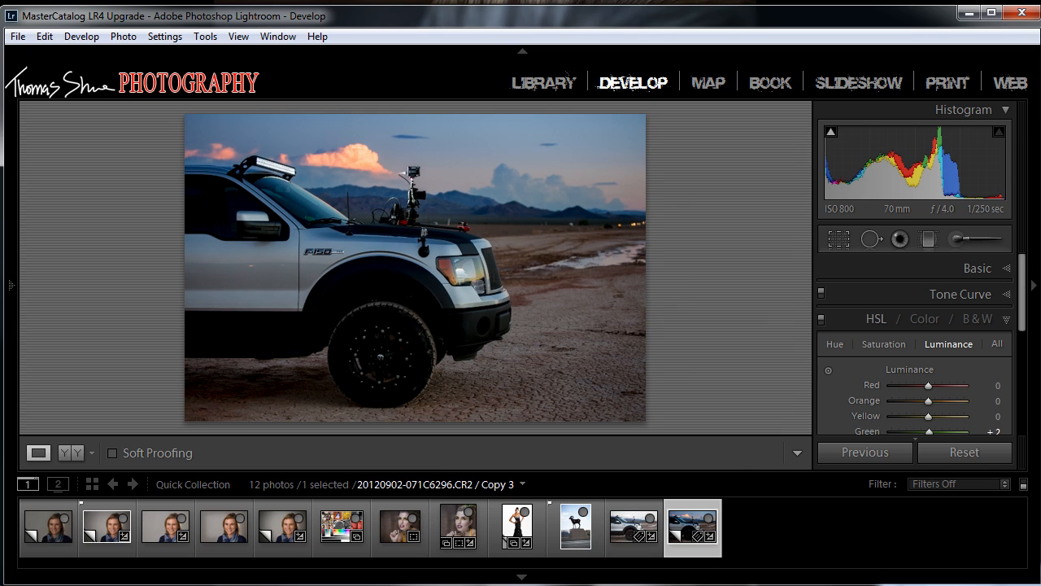
pyautogui.rightClick(474, 136)
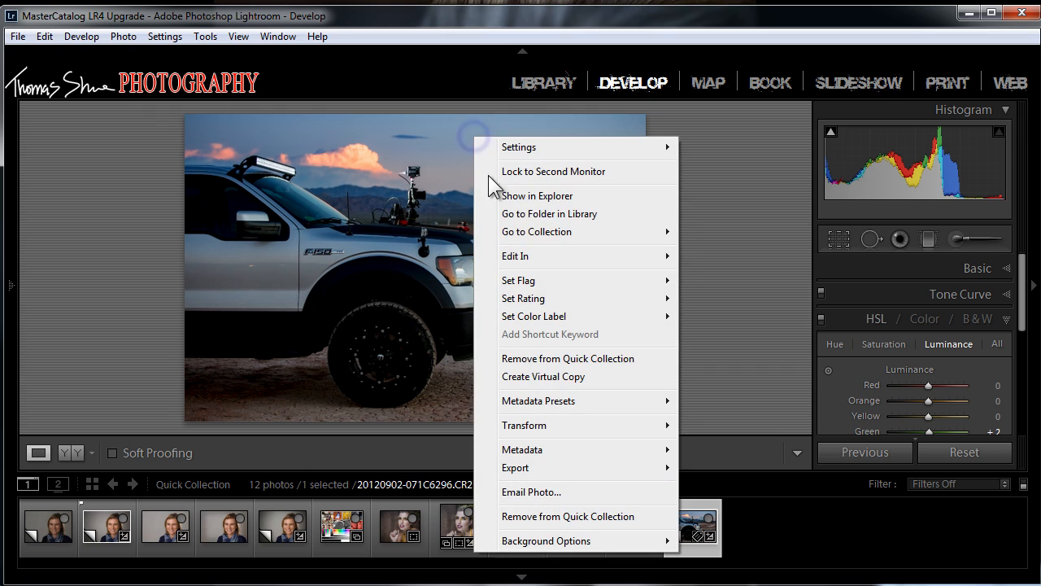
pyautogui.moveTo(511, 259)
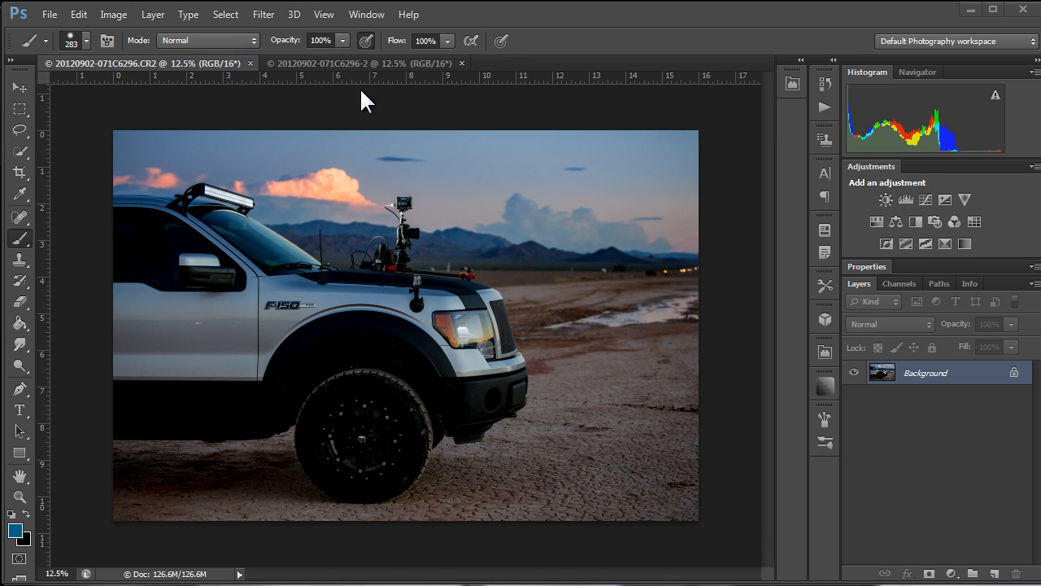
pyautogui.click(360, 63)
pyautogui.click(162, 62)
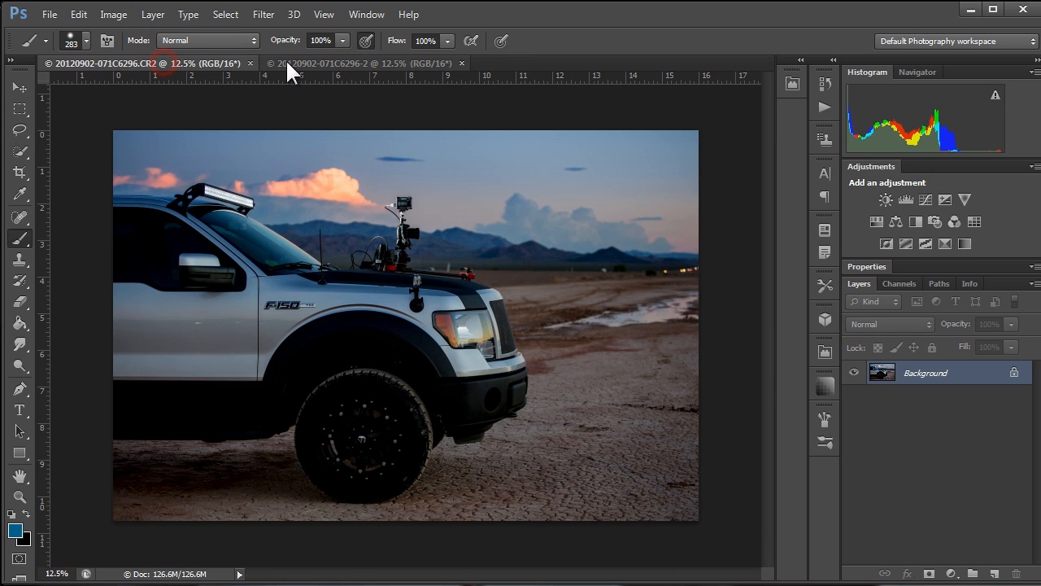
pyautogui.click(322, 62)
pyautogui.click(160, 63)
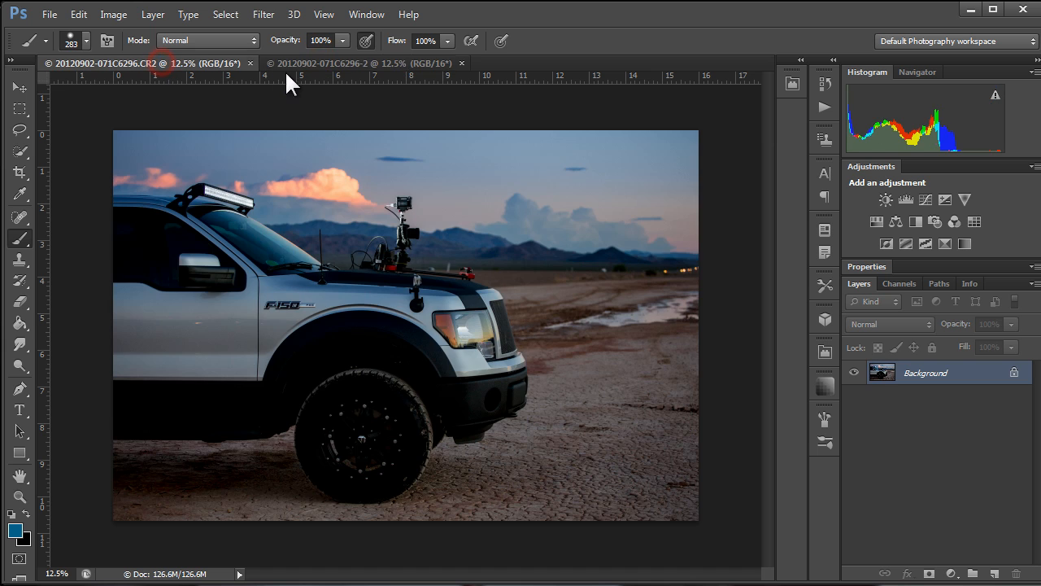
pyautogui.click(310, 64)
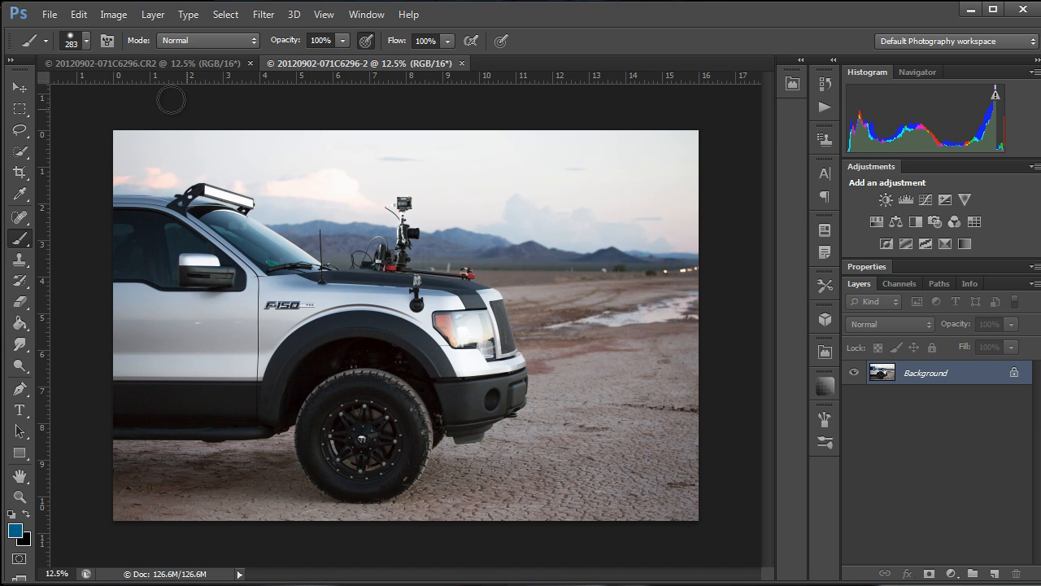
pyautogui.click(199, 64)
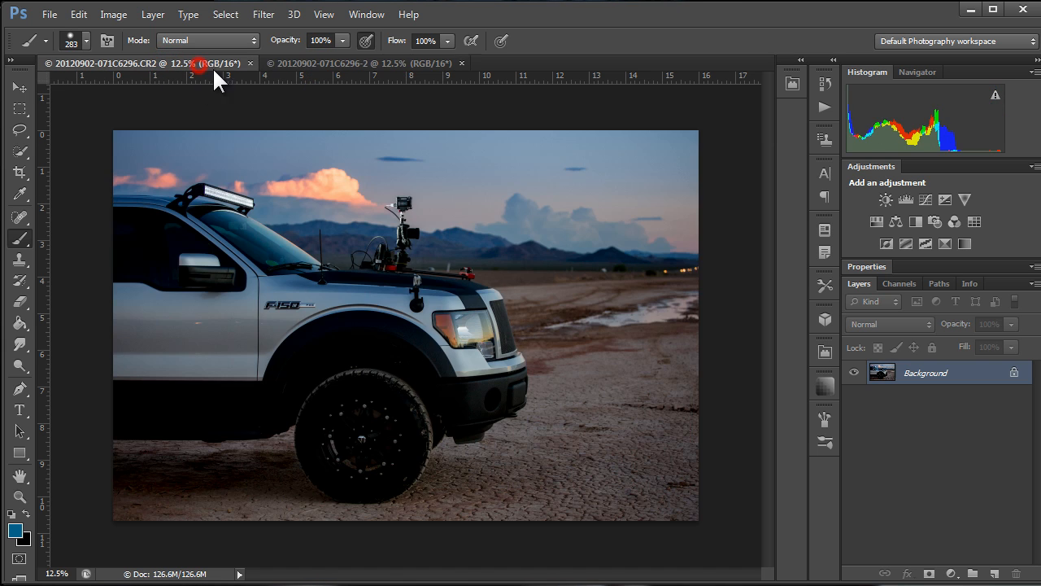
pyautogui.click(358, 67)
pyautogui.click(144, 63)
pyautogui.click(323, 65)
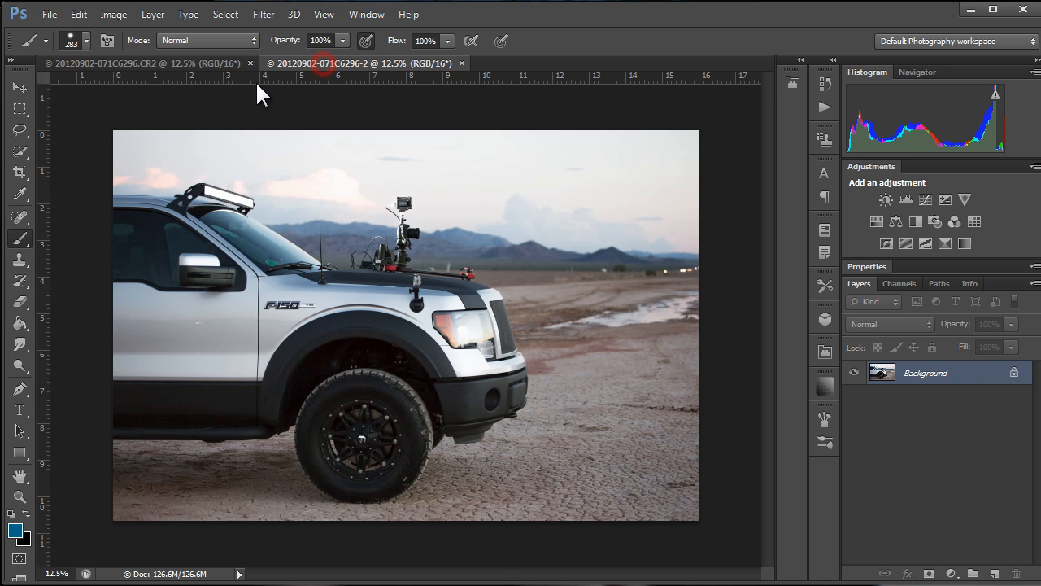
pyautogui.click(21, 107)
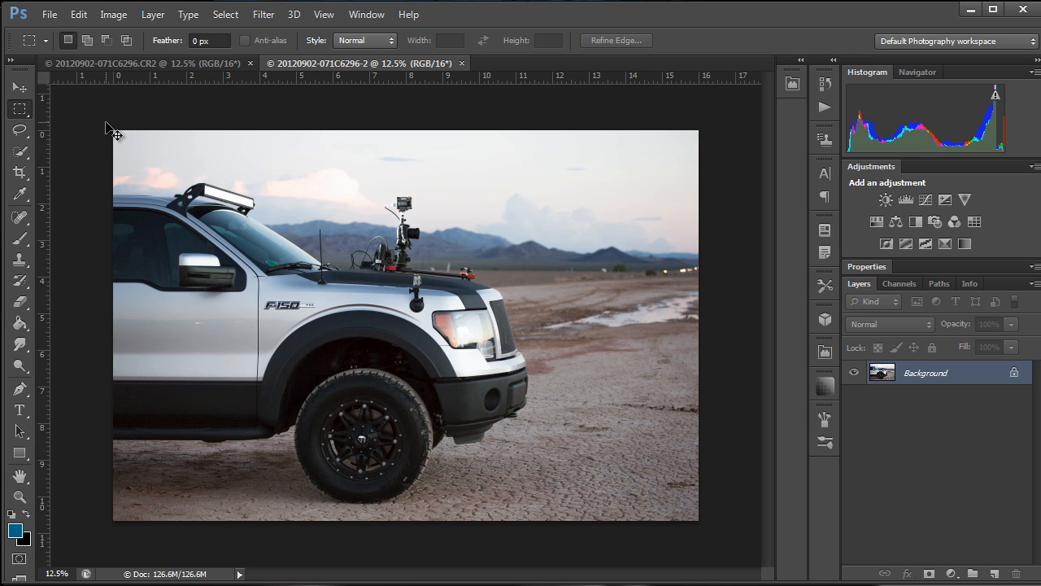
pyautogui.hotkey('ctrl', 'a')
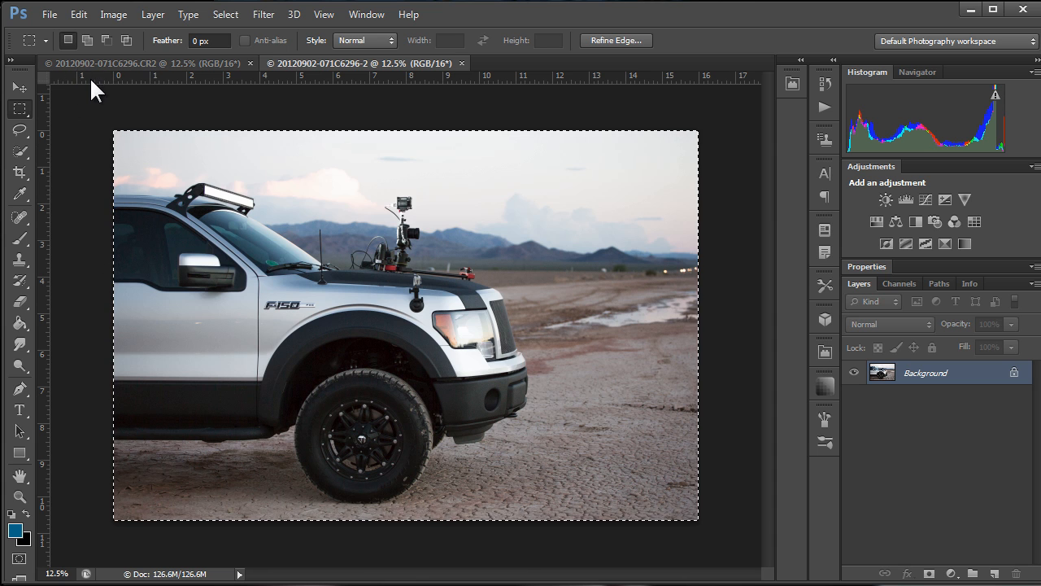
pyautogui.click(81, 13)
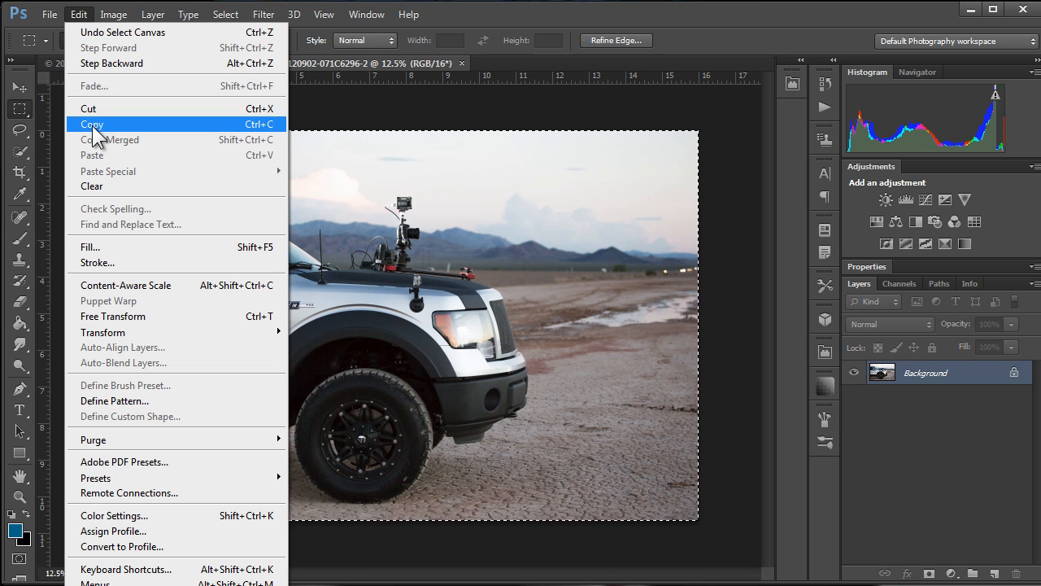
pyautogui.click(94, 125)
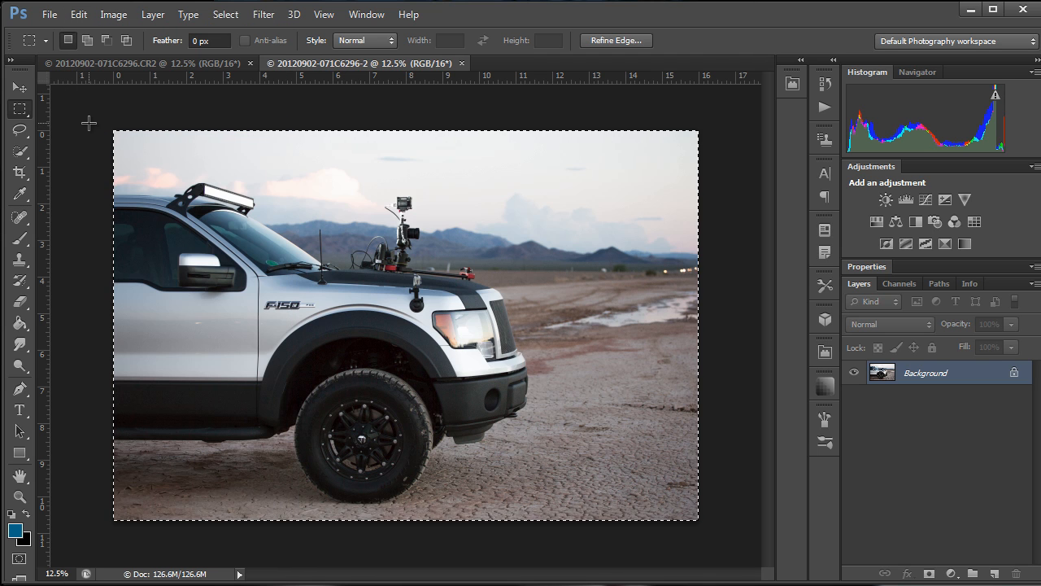
pyautogui.click(120, 61)
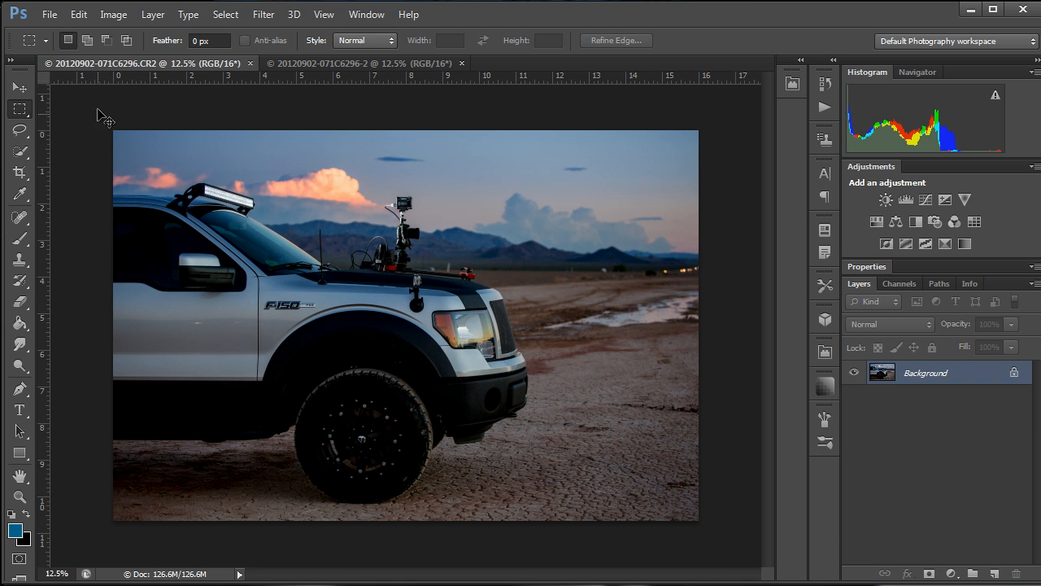
pyautogui.hotkey('ctrl', 'v')
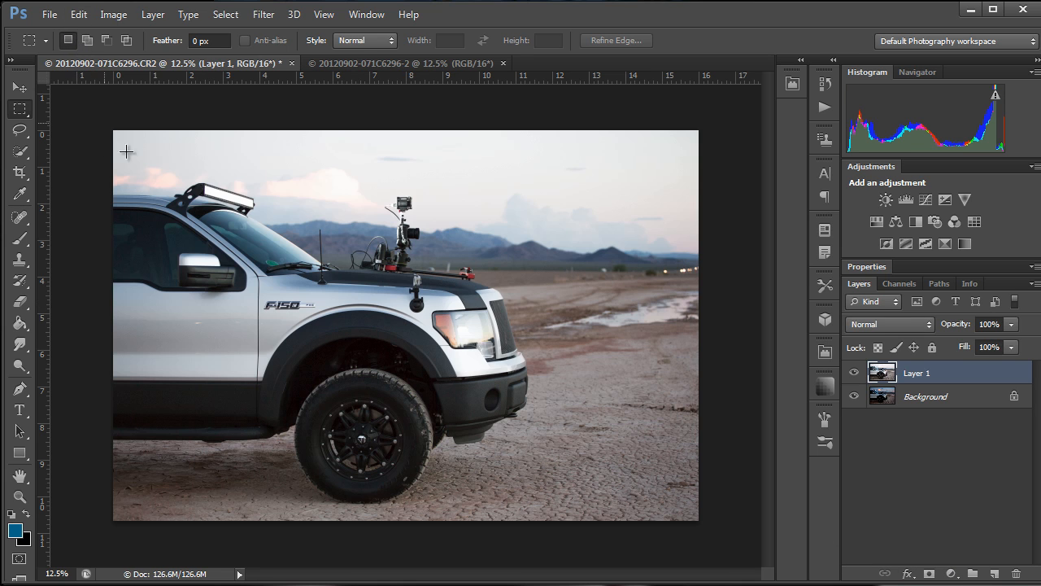
# Compare the bright pasted layer with the dark background by switching their visibility, leaving both layers shown.
pyautogui.click(855, 373)
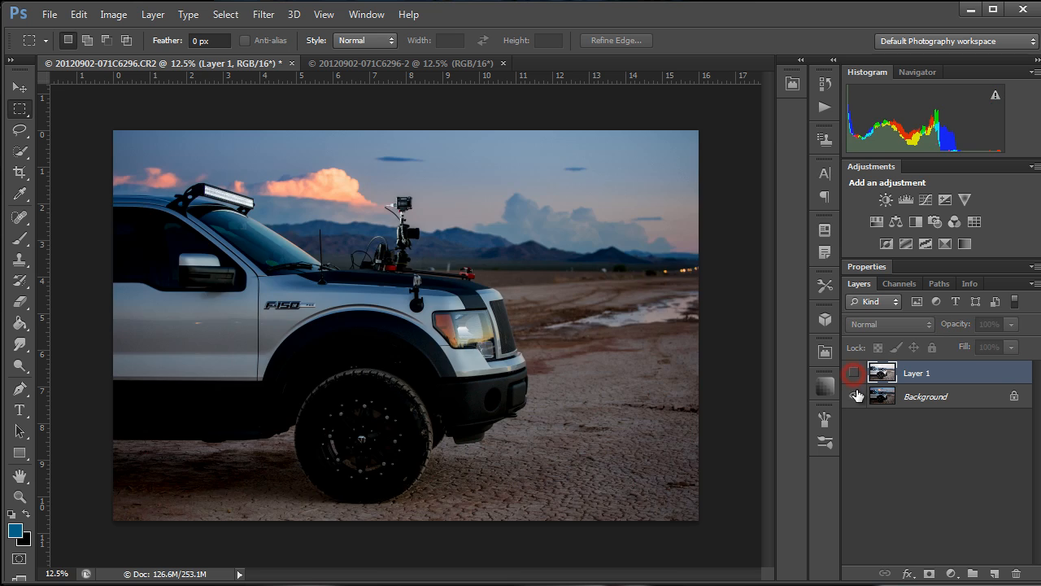
pyautogui.click(854, 396)
pyautogui.click(854, 373)
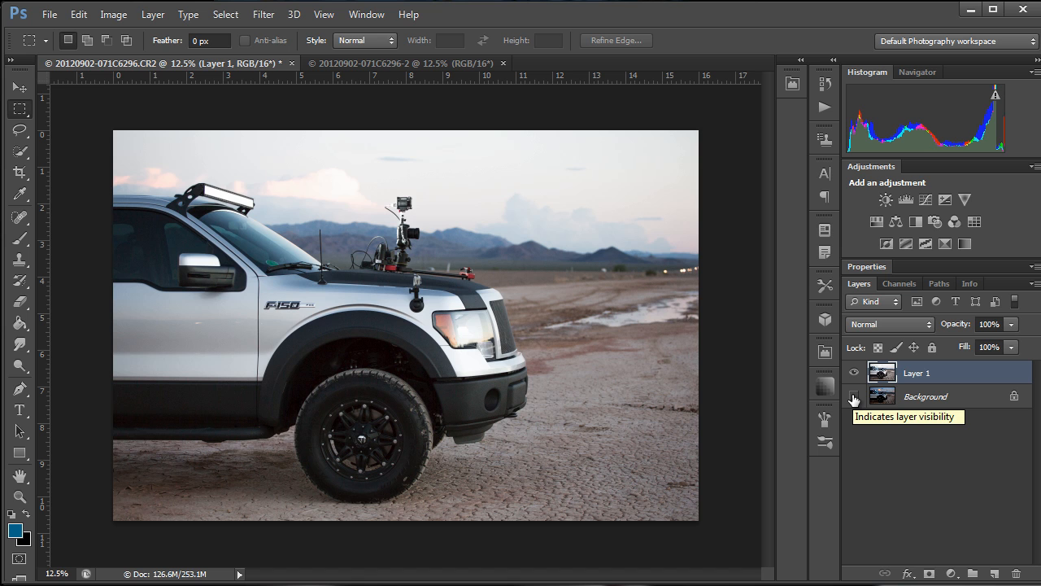
pyautogui.click(855, 396)
pyautogui.click(854, 372)
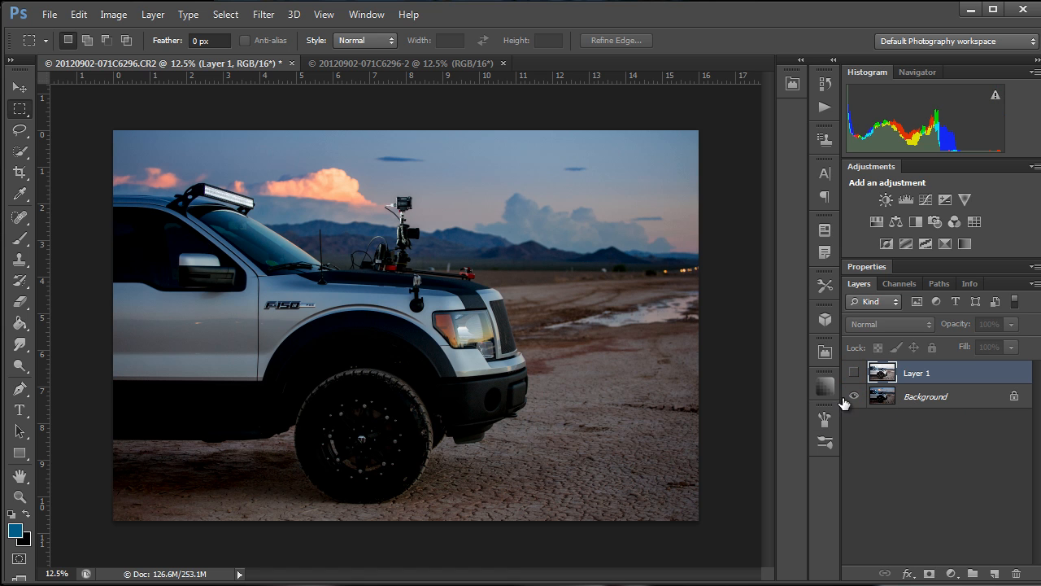
pyautogui.click(855, 373)
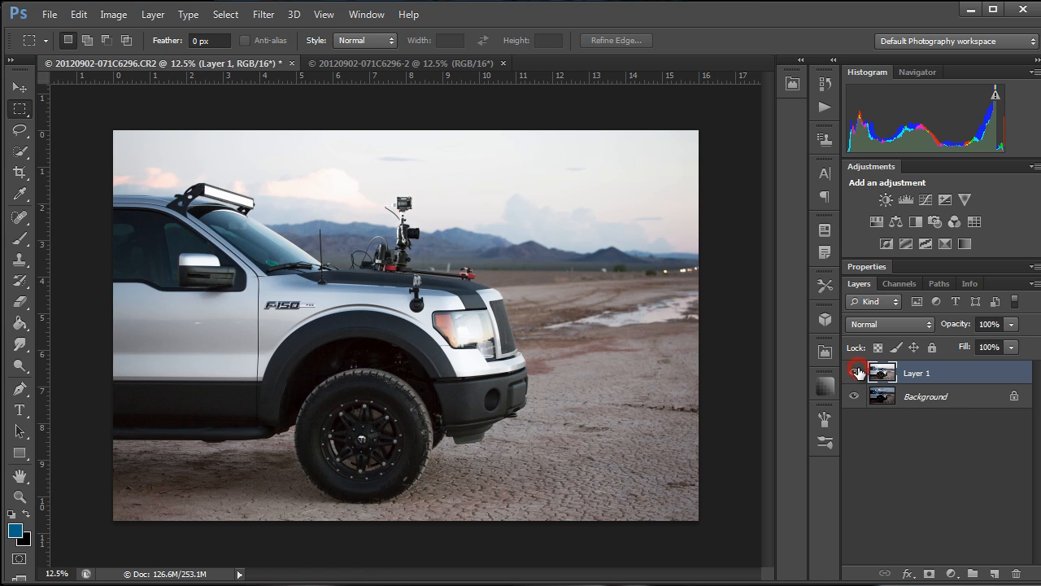
# Convert the locked Background into a regular layer with the default settings and leave it selected.
pyautogui.doubleClick(928, 397)
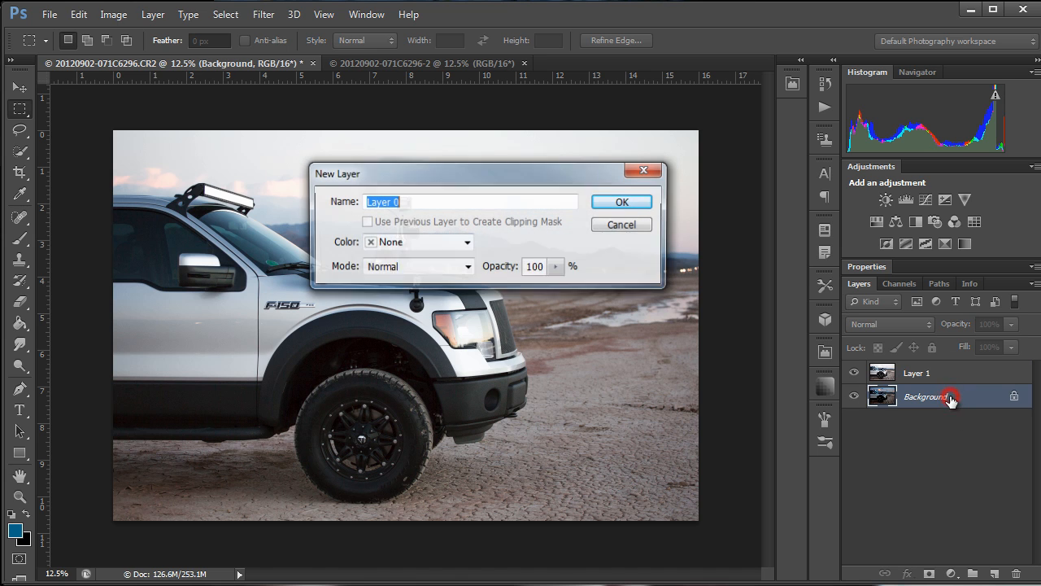
pyautogui.click(616, 202)
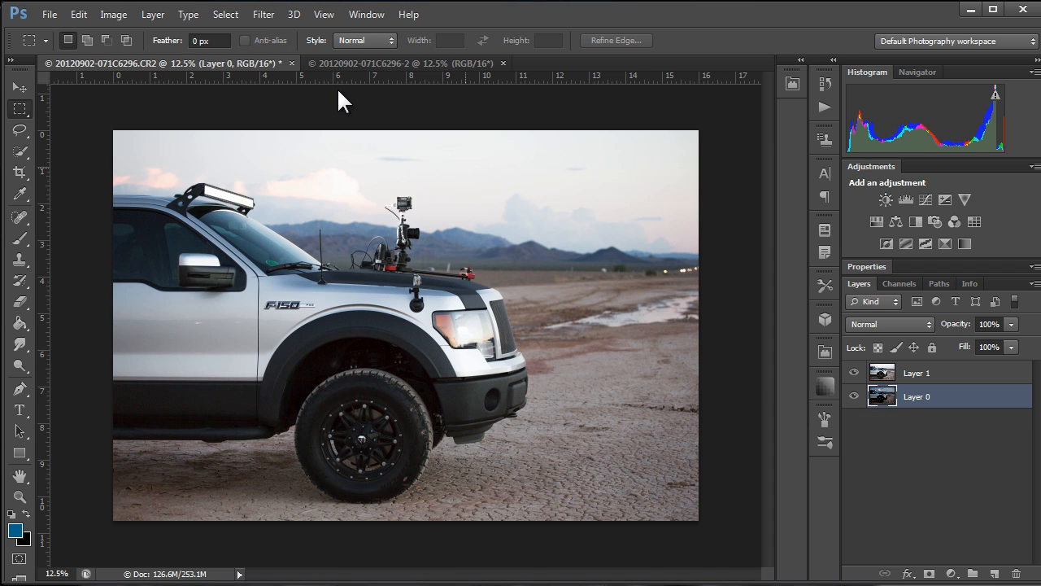
pyautogui.click(937, 377)
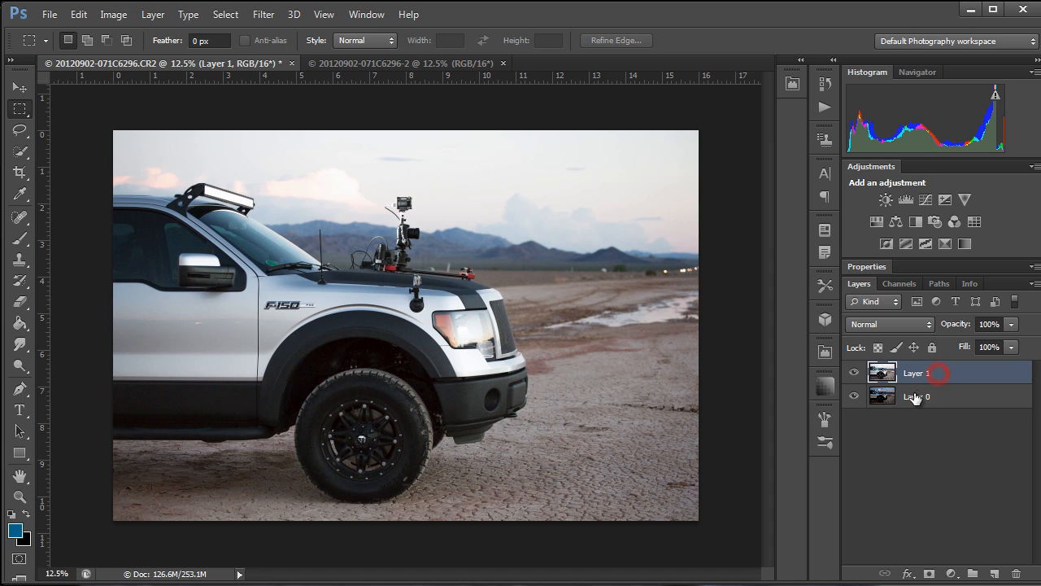
pyautogui.click(915, 396)
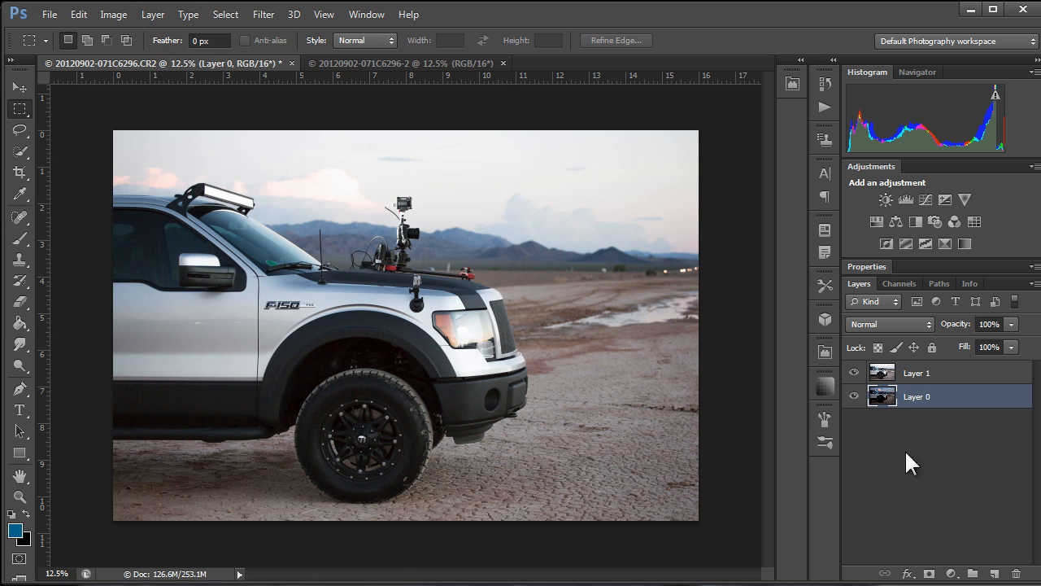
# Hide Layer 1 and copy a full-width rectangle of Layer 0 from the image's upper edge down to the horizon.
pyautogui.click(853, 373)
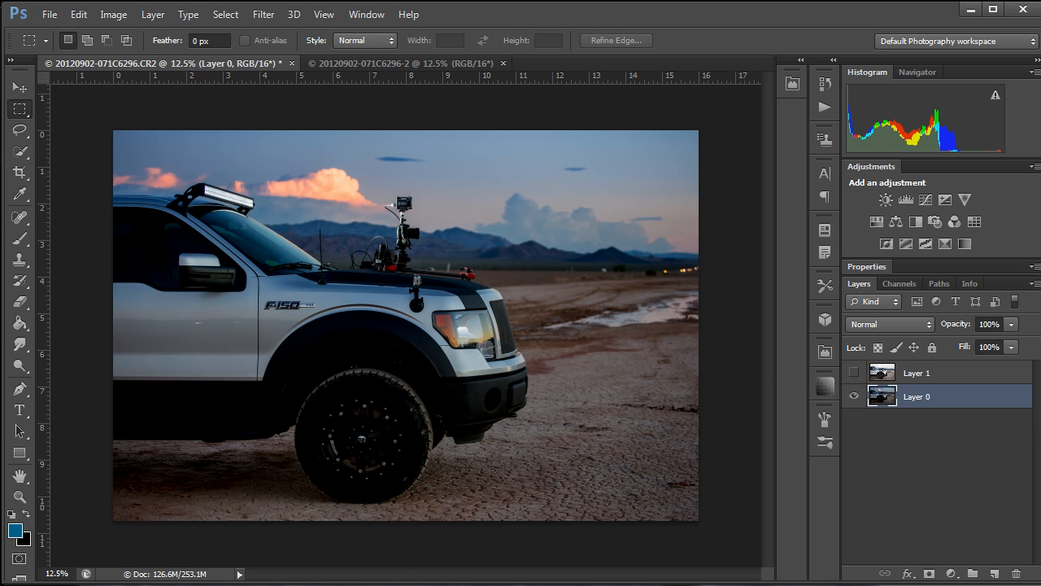
pyautogui.click(19, 108)
pyautogui.moveTo(108, 122); pyautogui.dragTo(705, 273)
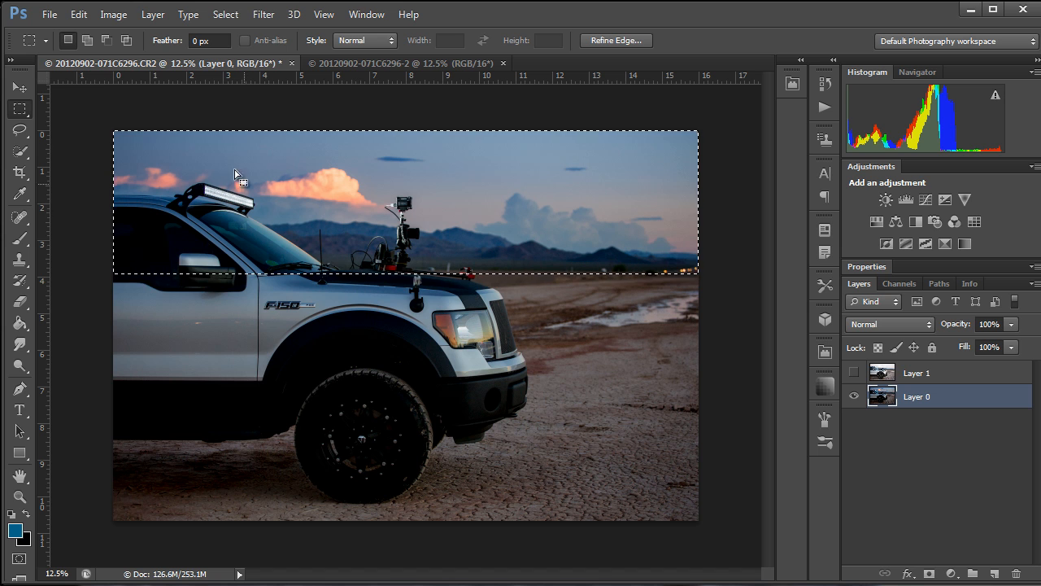
pyautogui.click(82, 16)
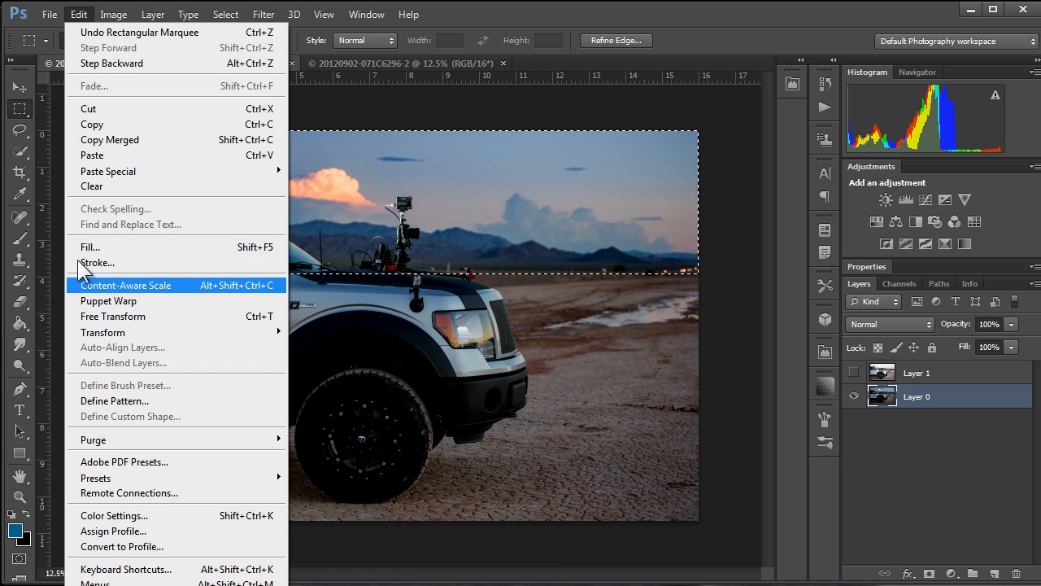
pyautogui.click(98, 123)
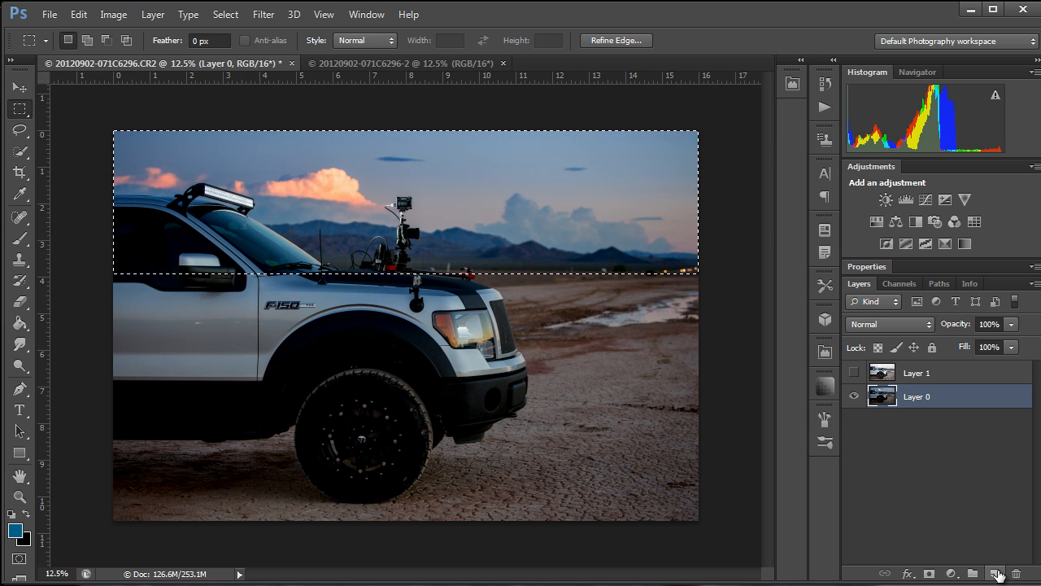
# Add a new layer above Layer 1 and paste the copied sky strip into it.
pyautogui.click(994, 573)
pyautogui.moveTo(946, 394); pyautogui.dragTo(942, 371)
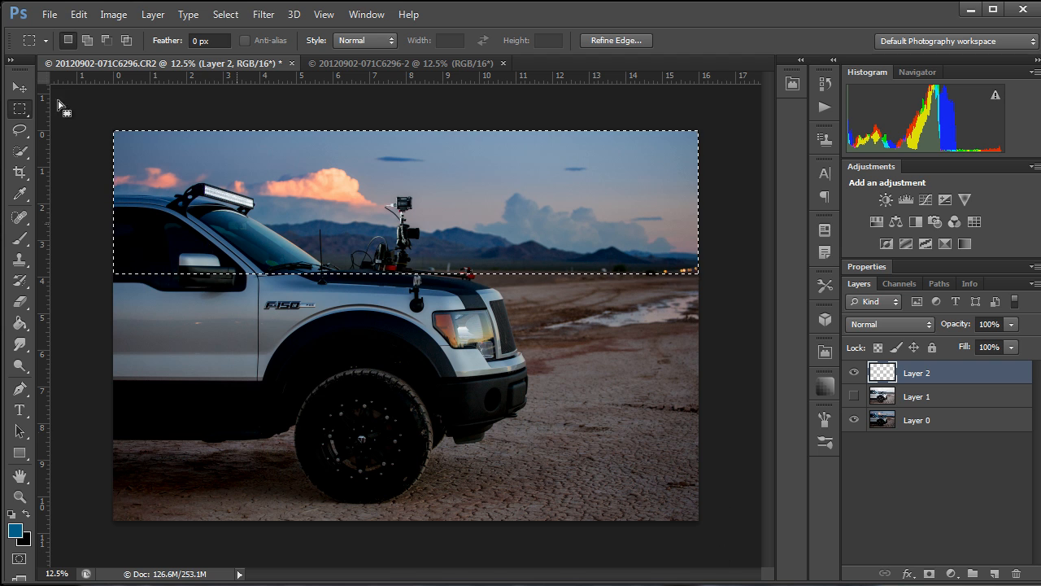
pyautogui.click(81, 16)
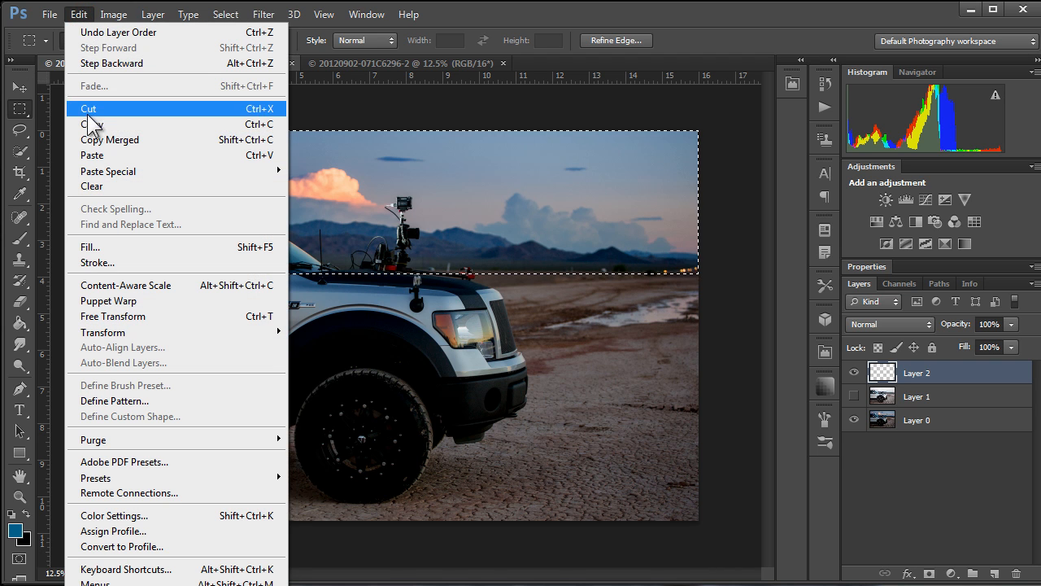
pyautogui.click(88, 156)
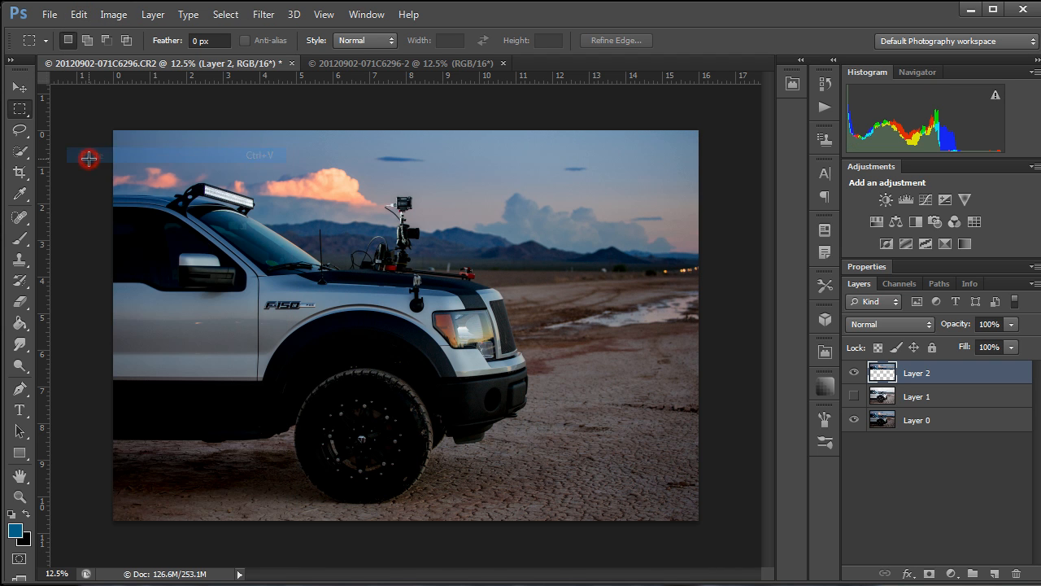
# Hide Layer 0 and show Layer 1 so the Layer 2 sky strip sits over the bright exposure.
pyautogui.click(854, 420)
pyautogui.click(853, 396)
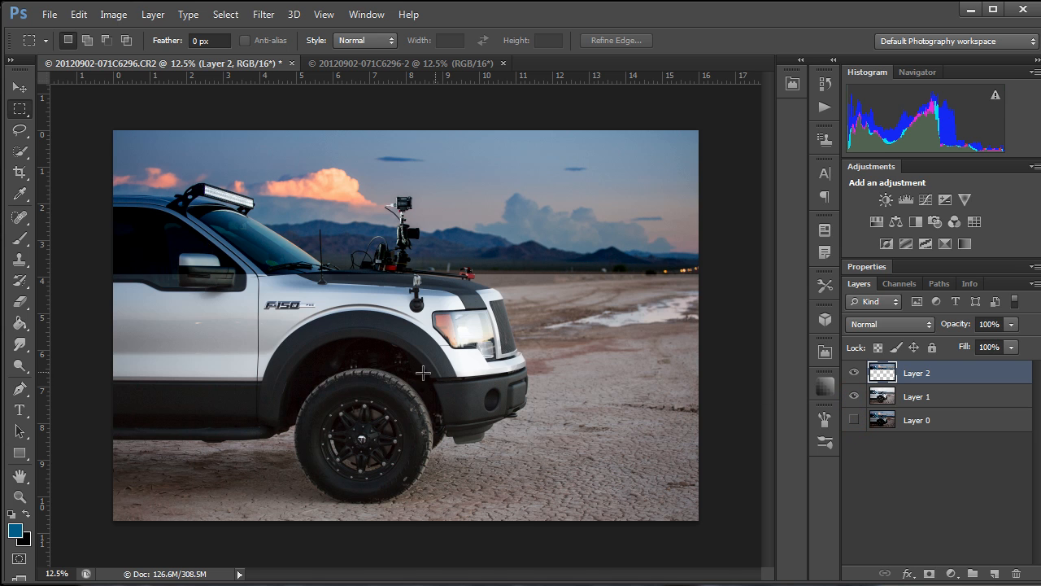
pyautogui.click(853, 397)
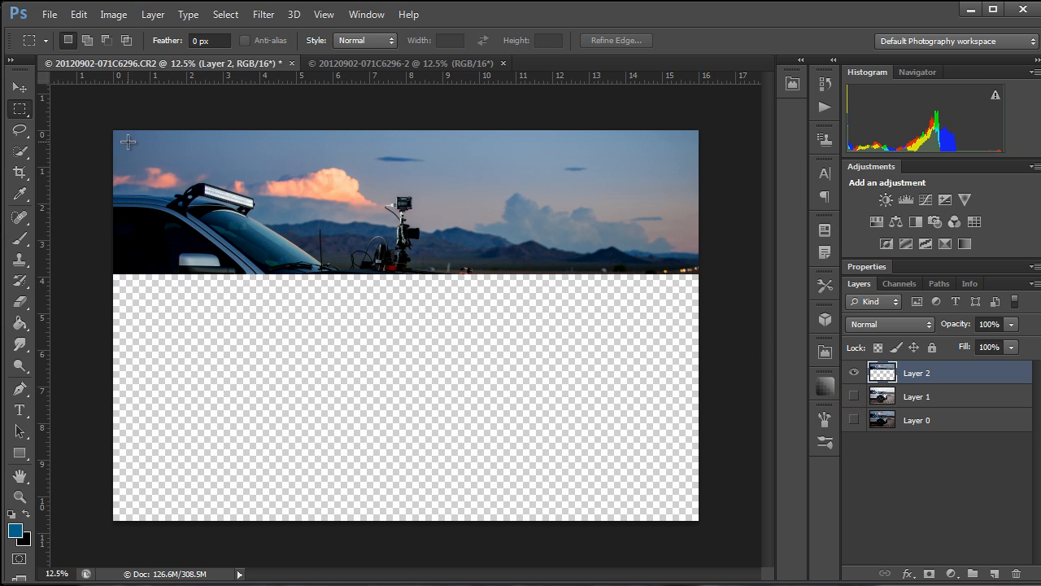
pyautogui.click(853, 396)
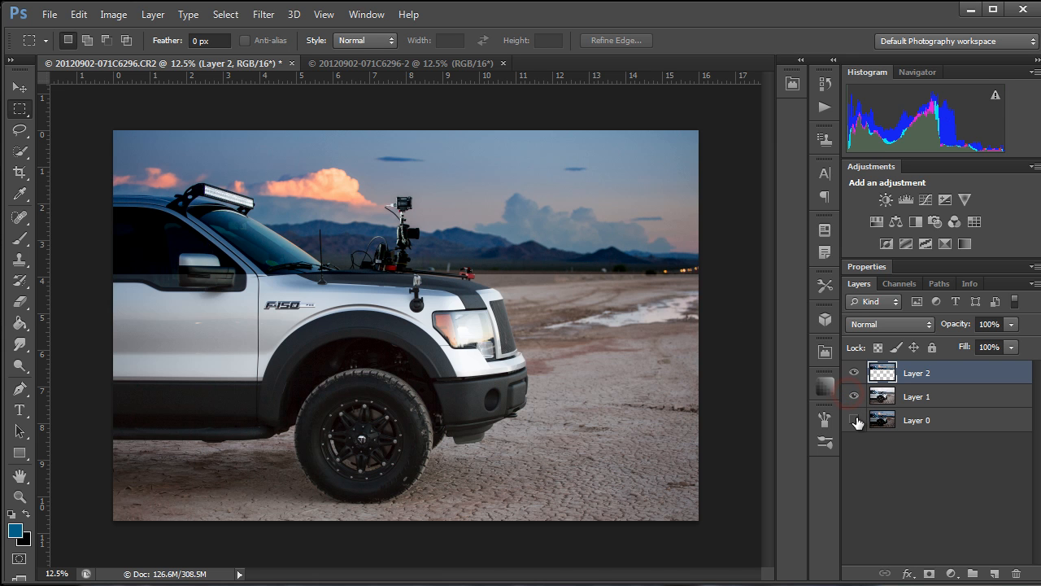
# Compare Layers 0, 1 and 2 by switching their visibility, leaving only Layers 1 and 2 shown.
pyautogui.click(853, 372)
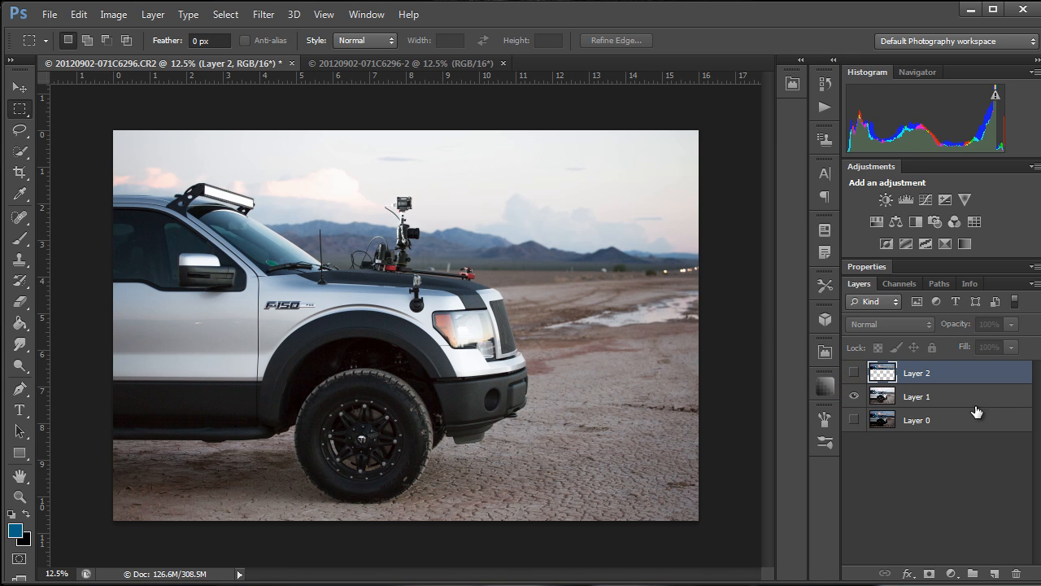
pyautogui.click(853, 398)
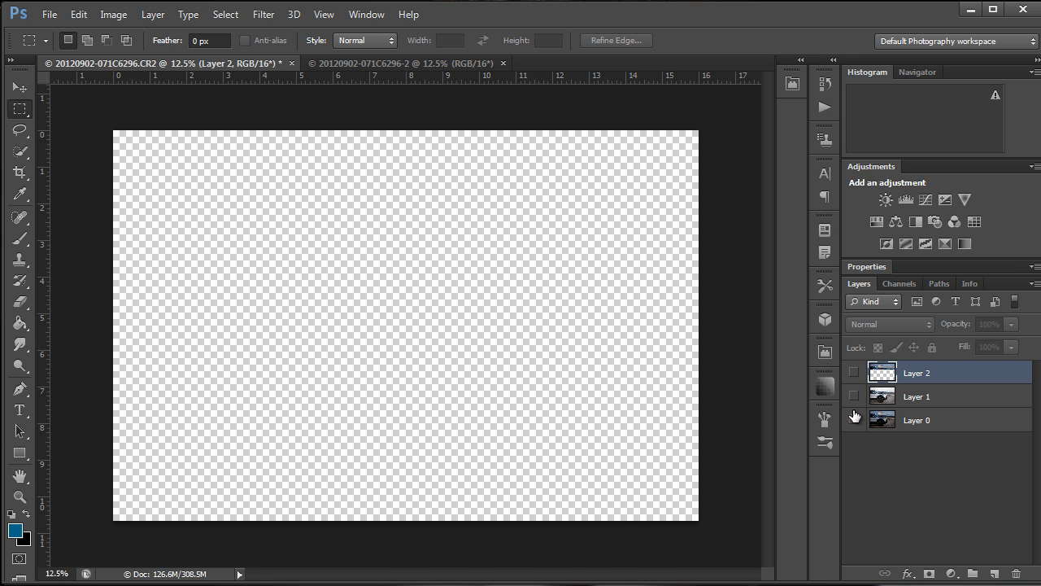
pyautogui.click(853, 419)
pyautogui.click(850, 420)
pyautogui.click(853, 420)
pyautogui.click(853, 419)
pyautogui.click(853, 419)
pyautogui.click(854, 397)
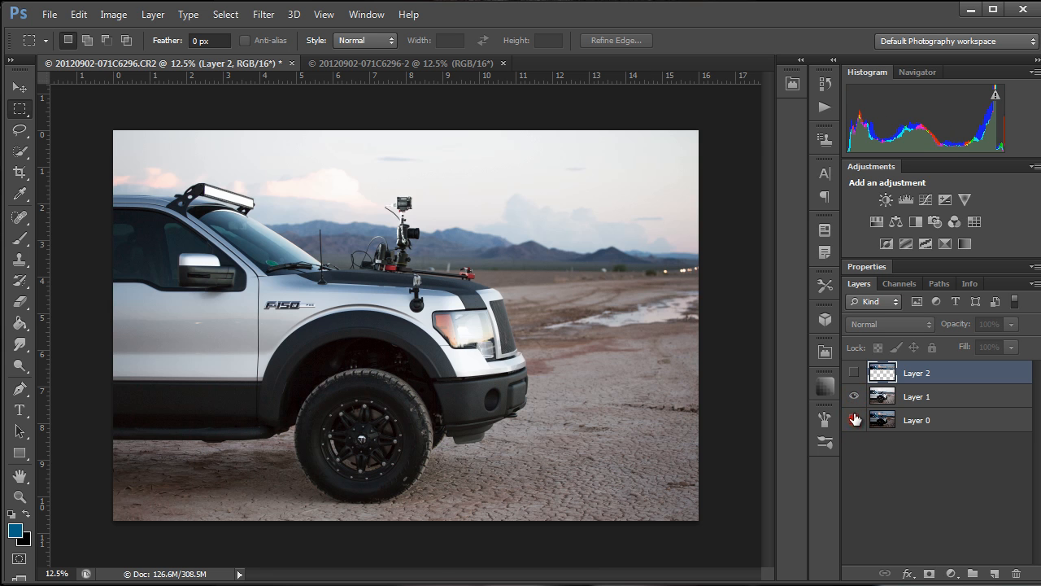
pyautogui.click(853, 420)
pyautogui.click(853, 396)
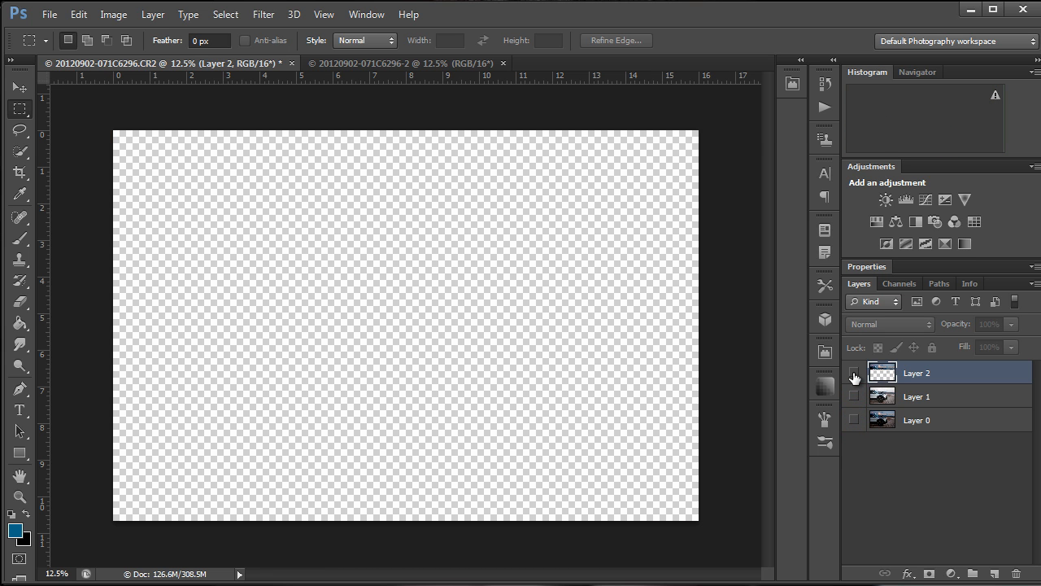
pyautogui.click(854, 373)
pyautogui.click(854, 397)
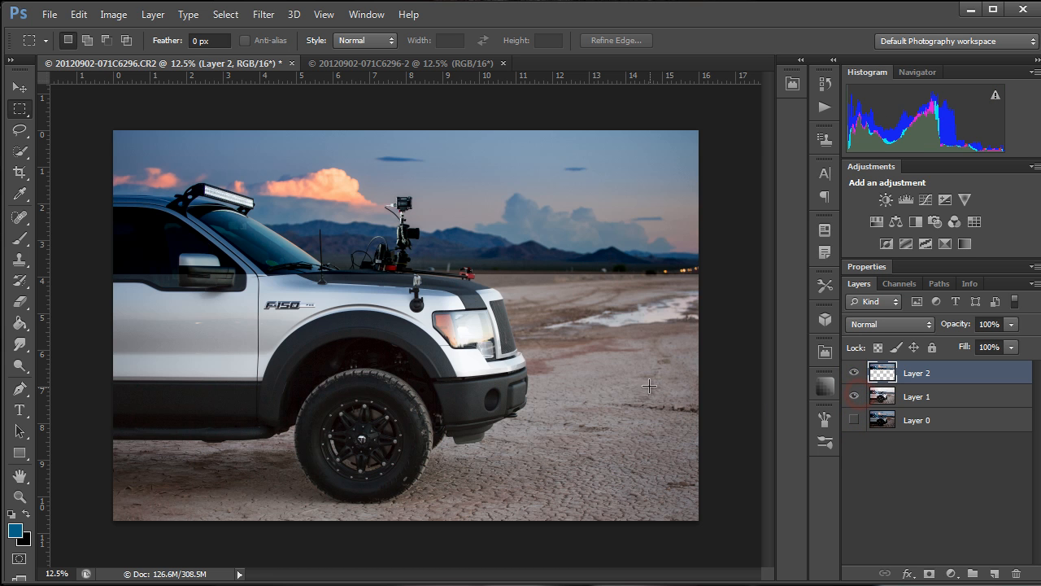
# Add a layer mask to Layer 2 and paint black on it with the Brush along the horizon ahead of the truck.
pyautogui.click(930, 574)
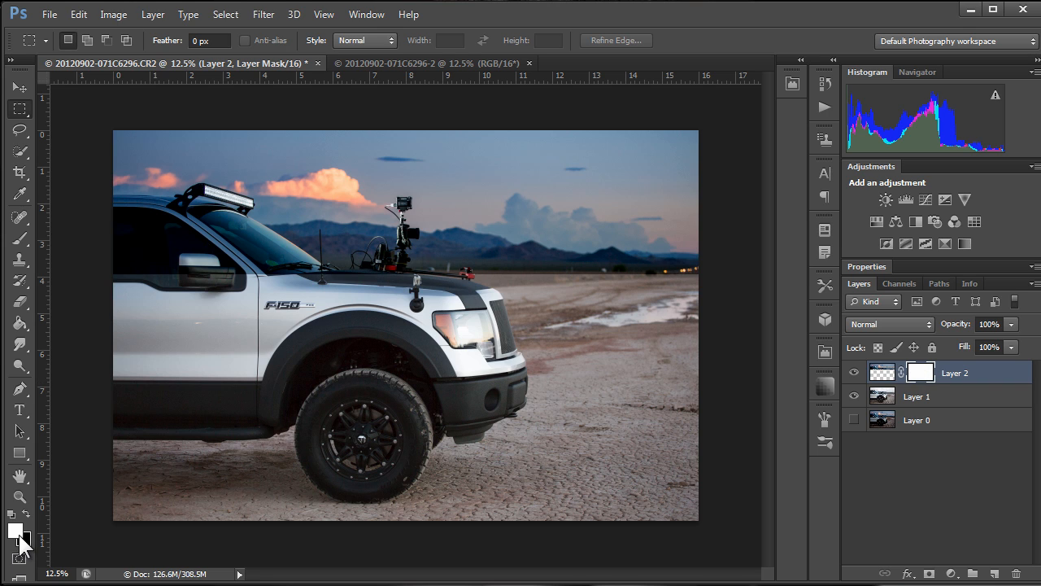
pyautogui.click(19, 238)
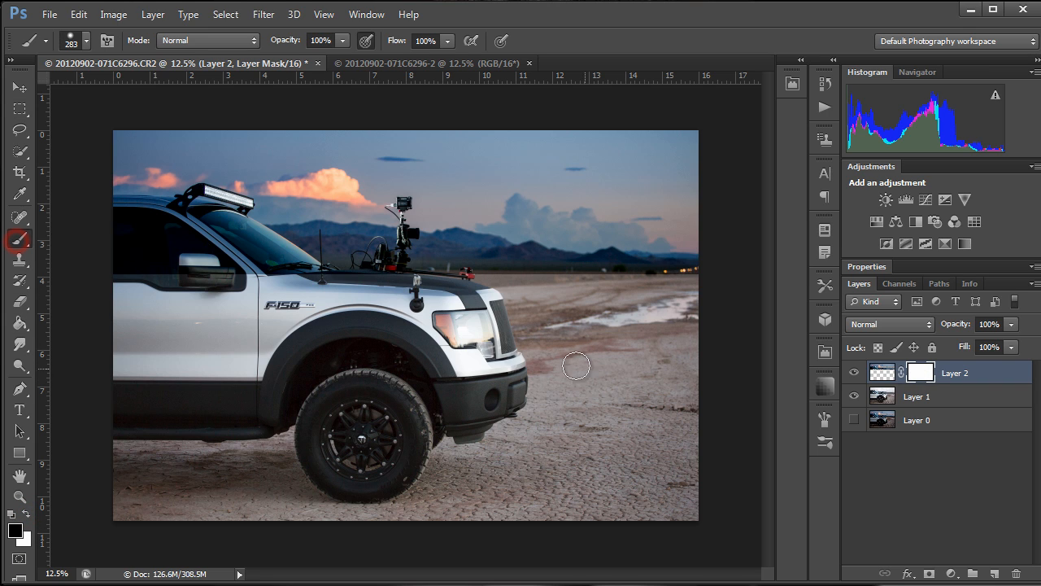
pyautogui.click(571, 289)
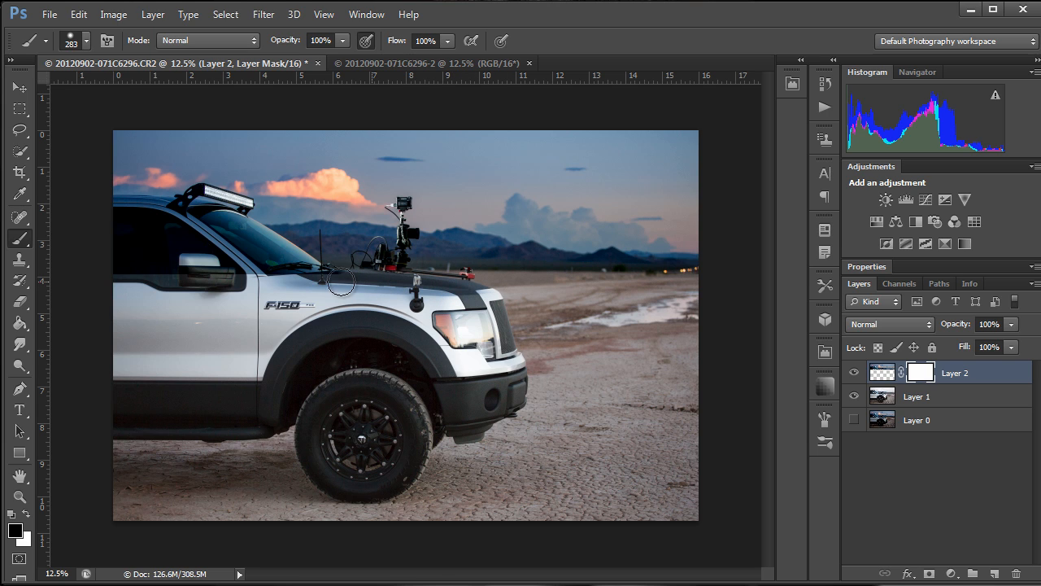
# Paint black on Layer 2's mask over the truck's cab, windshield and hood, and white at the light bar's front end.
pyautogui.moveTo(342, 282)
pyautogui.mouseDown()
pyautogui.moveTo(128, 280)
pyautogui.moveTo(128, 241)
pyautogui.mouseUp()
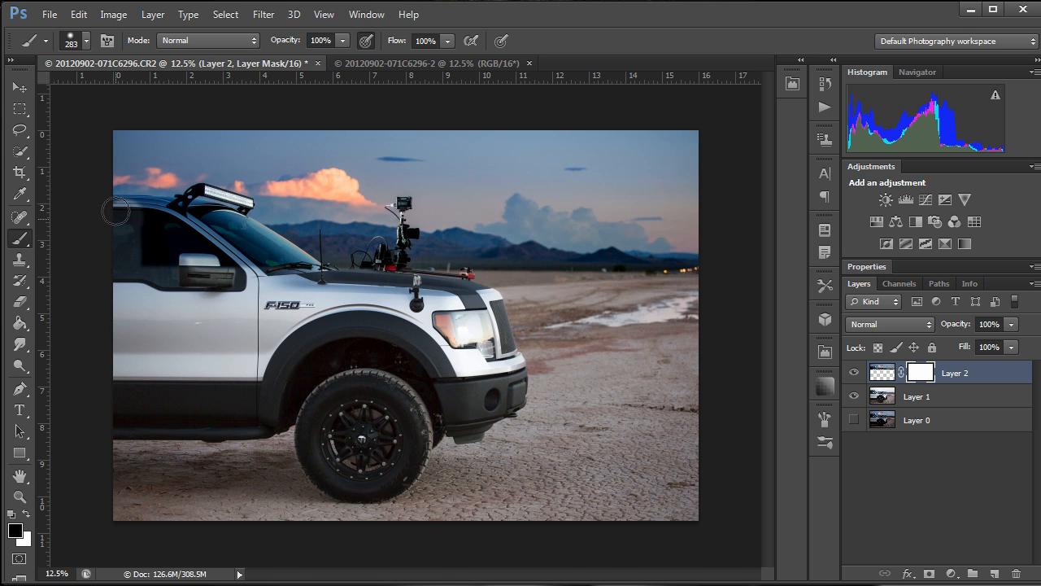
pyautogui.moveTo(148, 217)
pyautogui.mouseDown()
pyautogui.moveTo(231, 264)
pyautogui.moveTo(145, 252)
pyautogui.moveTo(165, 236)
pyautogui.moveTo(136, 262)
pyautogui.moveTo(151, 259)
pyautogui.moveTo(132, 218)
pyautogui.moveTo(145, 207)
pyautogui.moveTo(254, 260)
pyautogui.moveTo(179, 214)
pyautogui.moveTo(226, 224)
pyautogui.moveTo(287, 255)
pyautogui.moveTo(290, 265)
pyautogui.moveTo(273, 267)
pyautogui.moveTo(374, 281)
pyautogui.mouseUp()
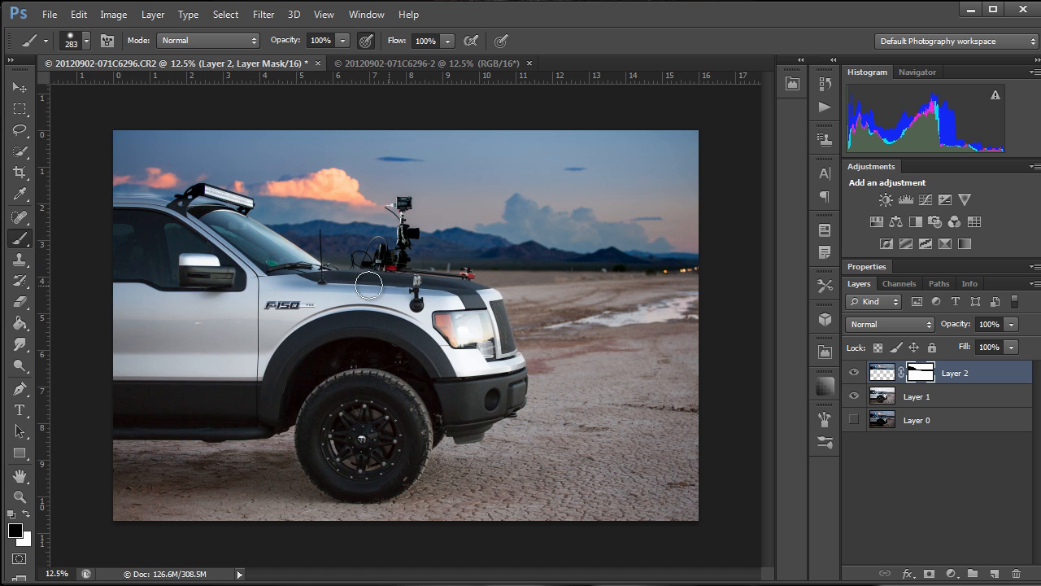
pyautogui.moveTo(244, 232); pyautogui.dragTo(199, 213)
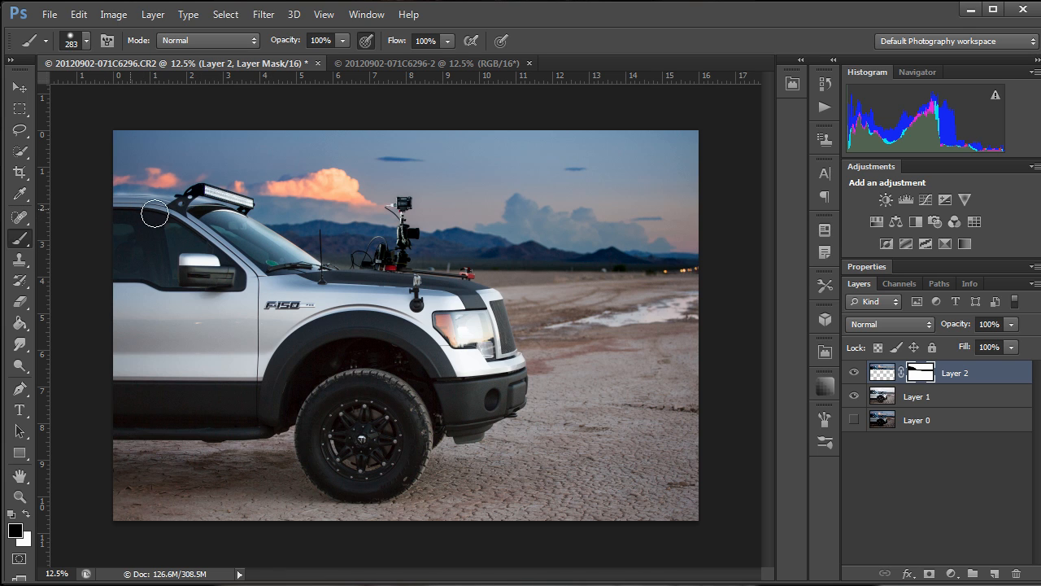
pyautogui.moveTo(202, 212)
pyautogui.mouseDown()
pyautogui.moveTo(223, 215)
pyautogui.moveTo(236, 235)
pyautogui.mouseUp()
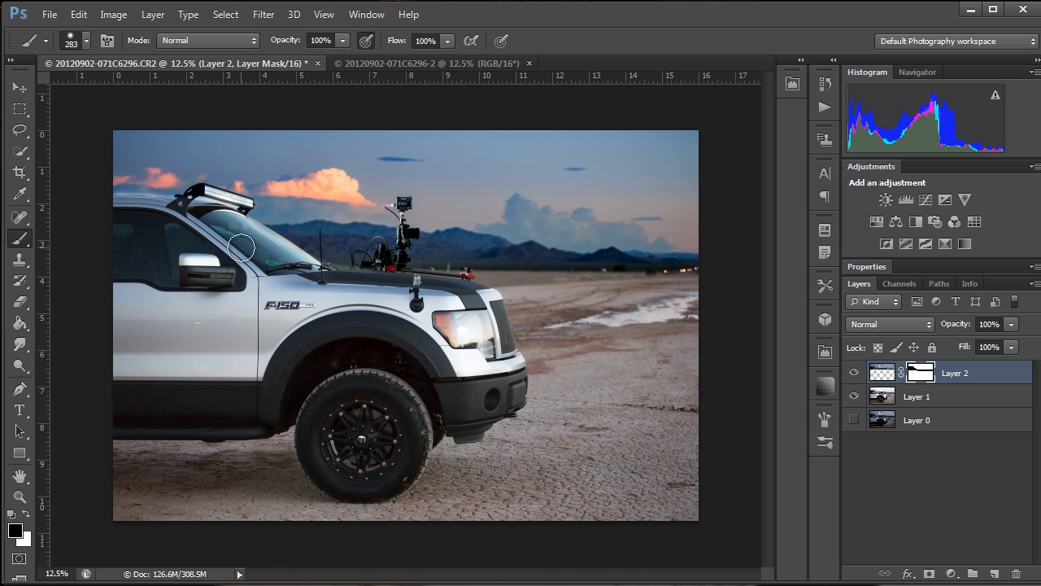
pyautogui.press('x')
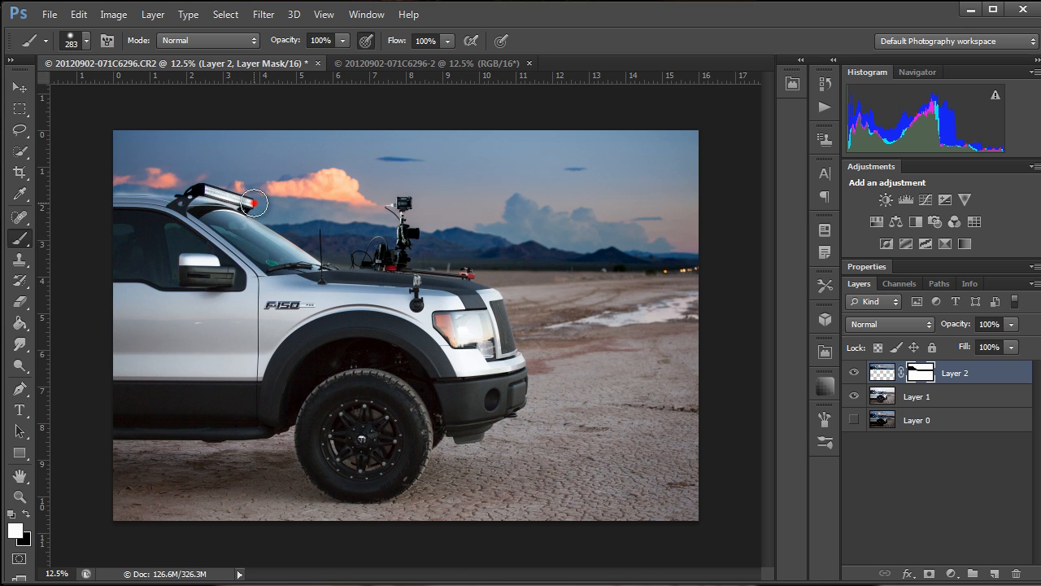
pyautogui.moveTo(254, 203)
pyautogui.mouseDown()
pyautogui.moveTo(209, 182)
pyautogui.moveTo(220, 191)
pyautogui.moveTo(119, 182)
pyautogui.moveTo(262, 194)
pyautogui.mouseUp()
# Set the mask brush to black at 279 px for working along the roof edge above the side window.
pyautogui.hotkey('ctrl', 'space')
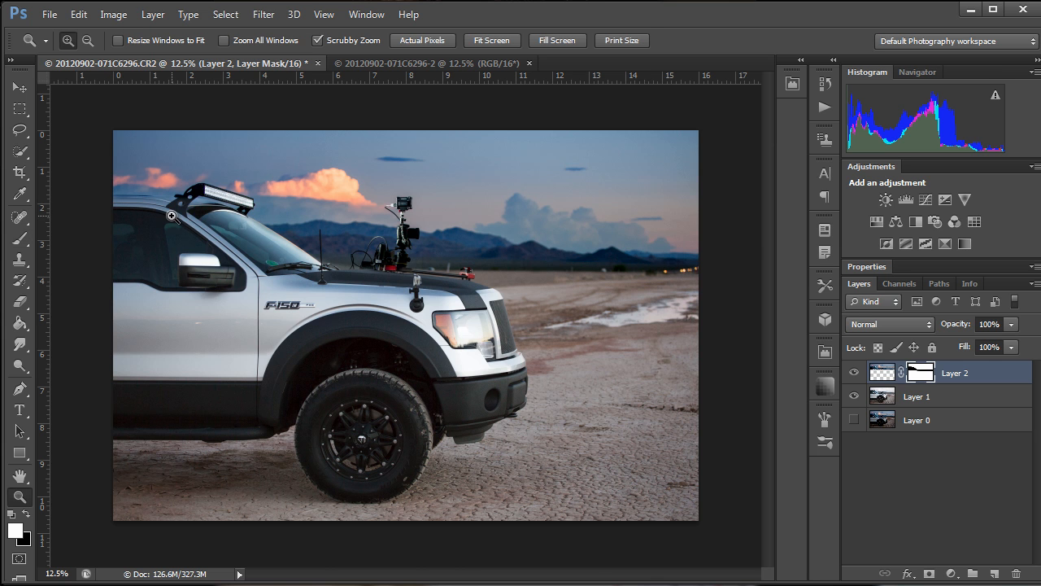
pyautogui.moveTo(172, 217); pyautogui.dragTo(275, 234)
pyautogui.moveTo(206, 203)
pyautogui.mouseDown()
pyautogui.moveTo(455, 492)
pyautogui.moveTo(429, 473)
pyautogui.mouseUp()
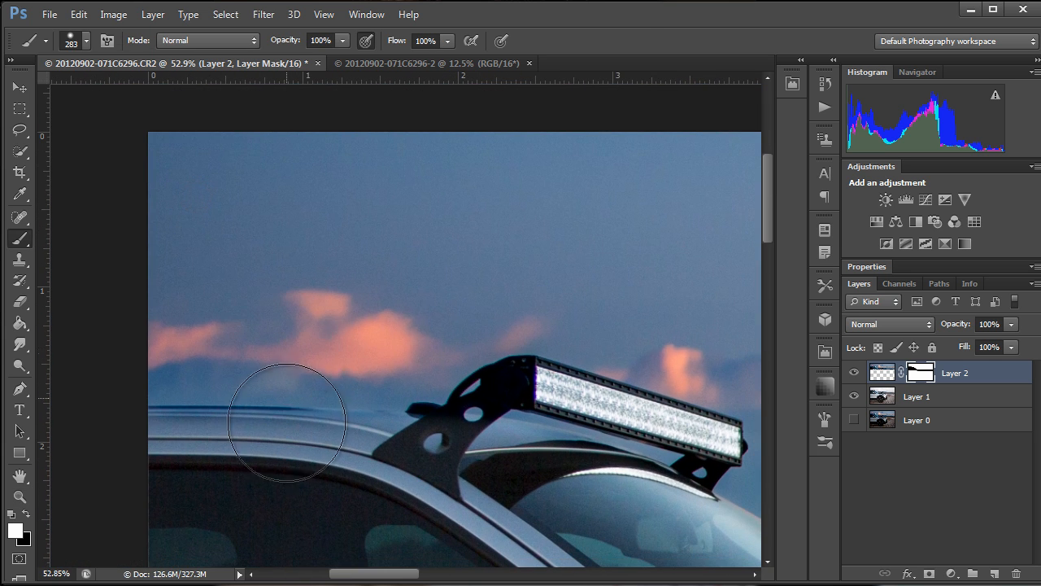
pyautogui.press('x')
pyautogui.moveTo(292, 474); pyautogui.dragTo(274, 471)
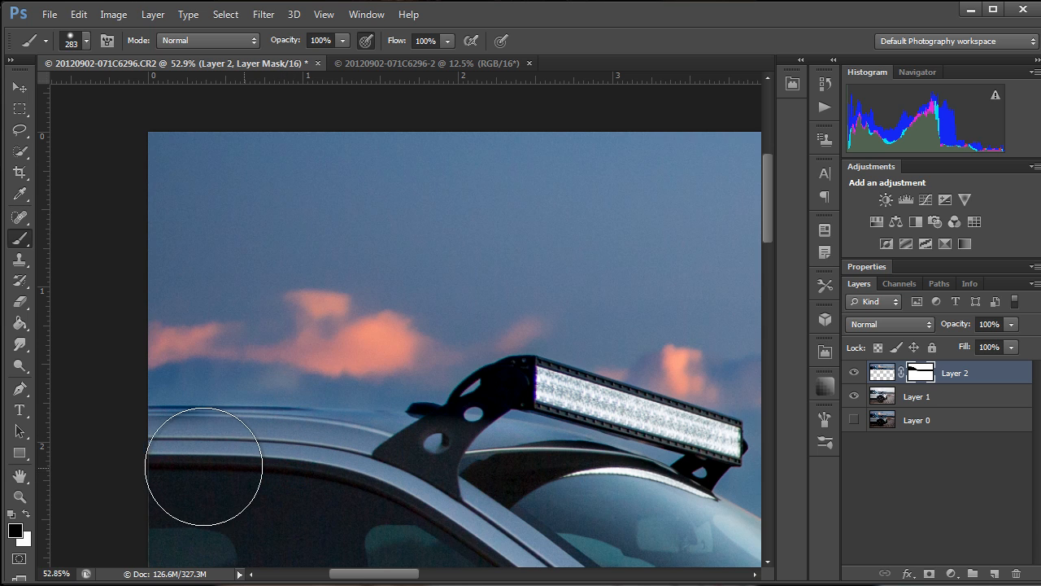
pyautogui.keyDown('alt'); pyautogui.rightClick(202, 494); pyautogui.keyUp('alt')
pyautogui.moveTo(202, 494)
pyautogui.mouseDown()
pyautogui.moveTo(199, 517)
pyautogui.moveTo(186, 493)
pyautogui.mouseUp()
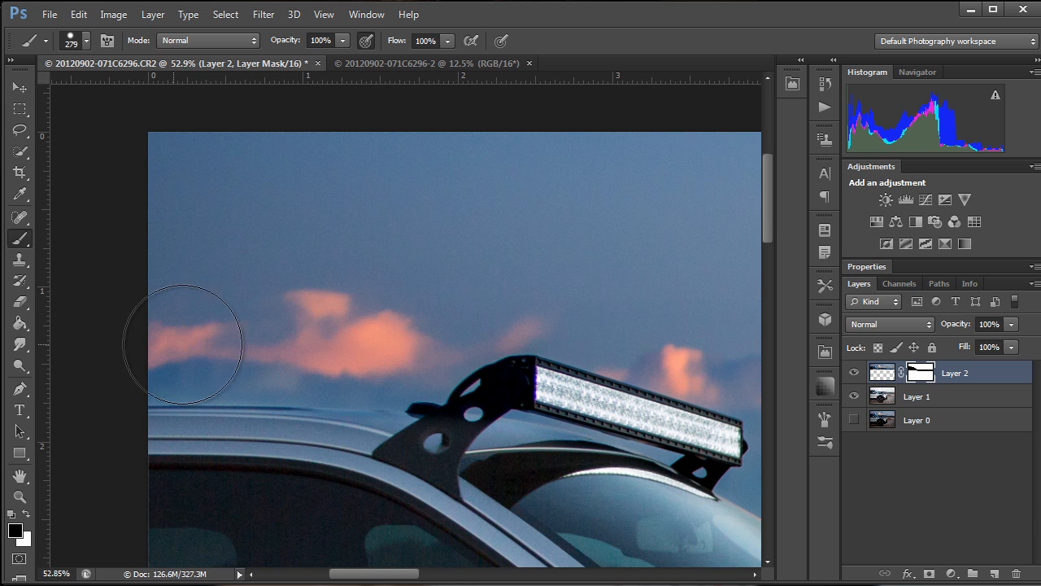
# Try a straight black stroke on the mask along the cab's roof edge, and undo it.
pyautogui.click(158, 469)
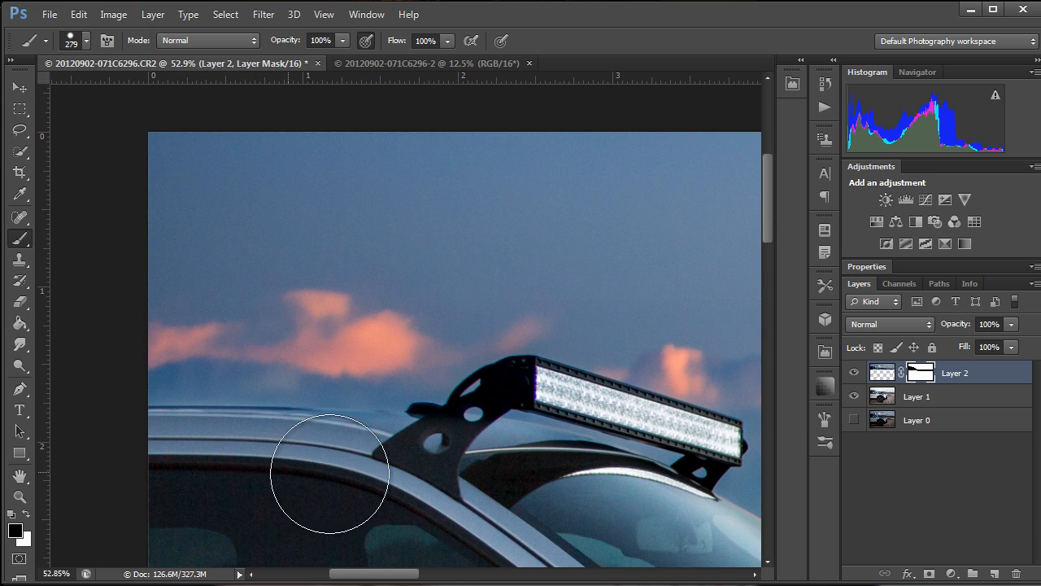
pyautogui.moveTo(501, 477)
pyautogui.mouseDown()
pyautogui.moveTo(254, 463)
pyautogui.moveTo(482, 475)
pyautogui.mouseUp()
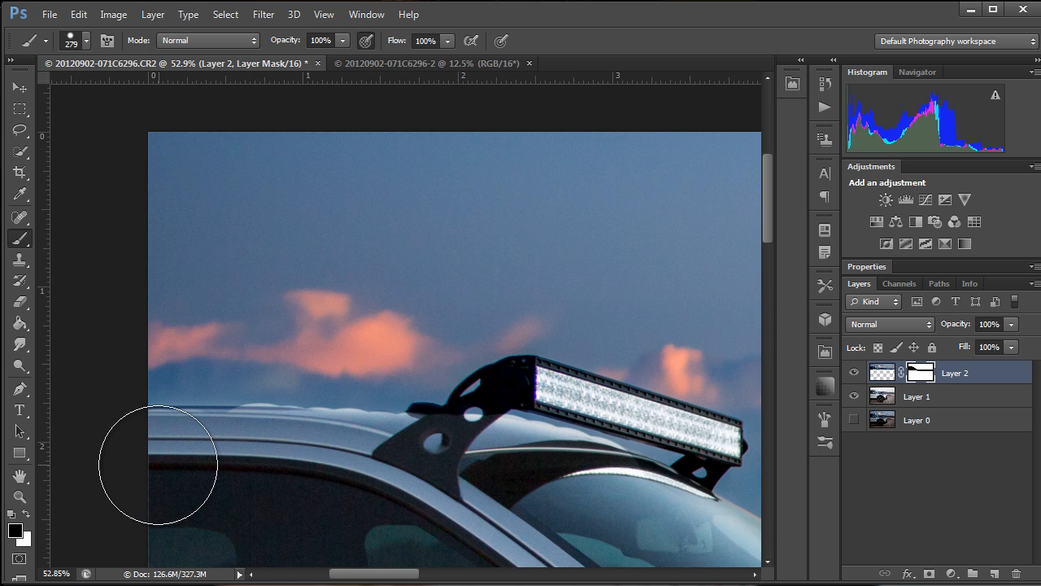
pyautogui.hotkey('ctrl', 'z')
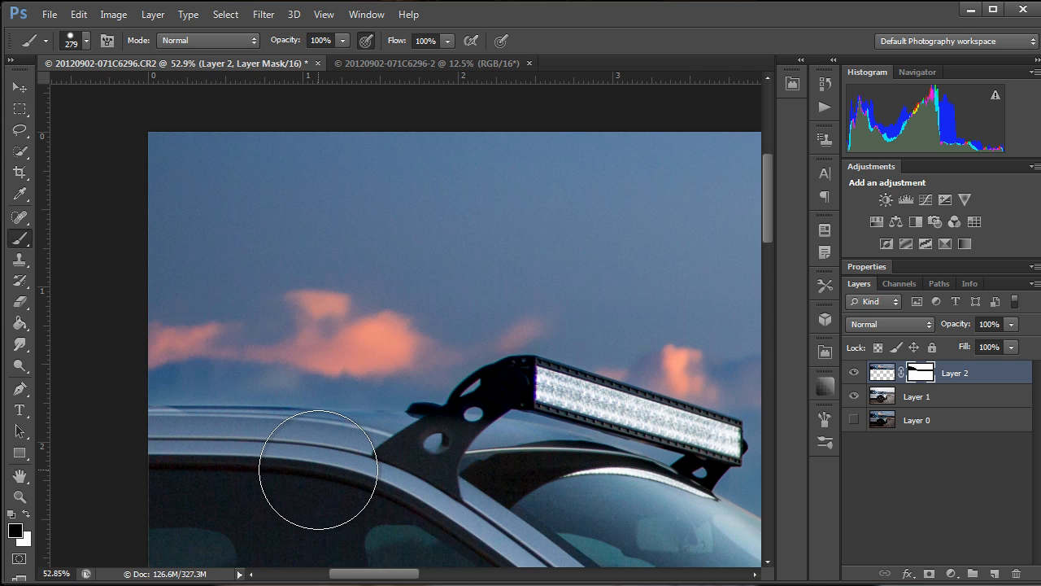
# Paint black strokes on Layer 2's mask just below the roof edge, from the image border past the light bar bracket to the windshield.
pyautogui.keyDown('shift'); pyautogui.click(318, 469); pyautogui.keyUp('shift')
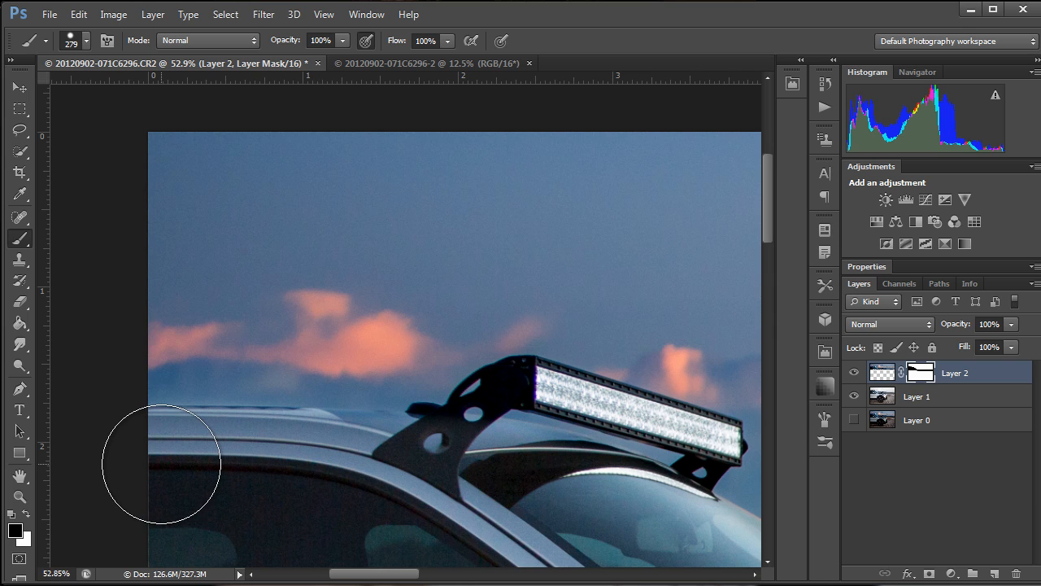
pyautogui.moveTo(157, 466)
pyautogui.mouseDown()
pyautogui.moveTo(285, 466)
pyautogui.moveTo(179, 466)
pyautogui.moveTo(270, 466)
pyautogui.mouseUp()
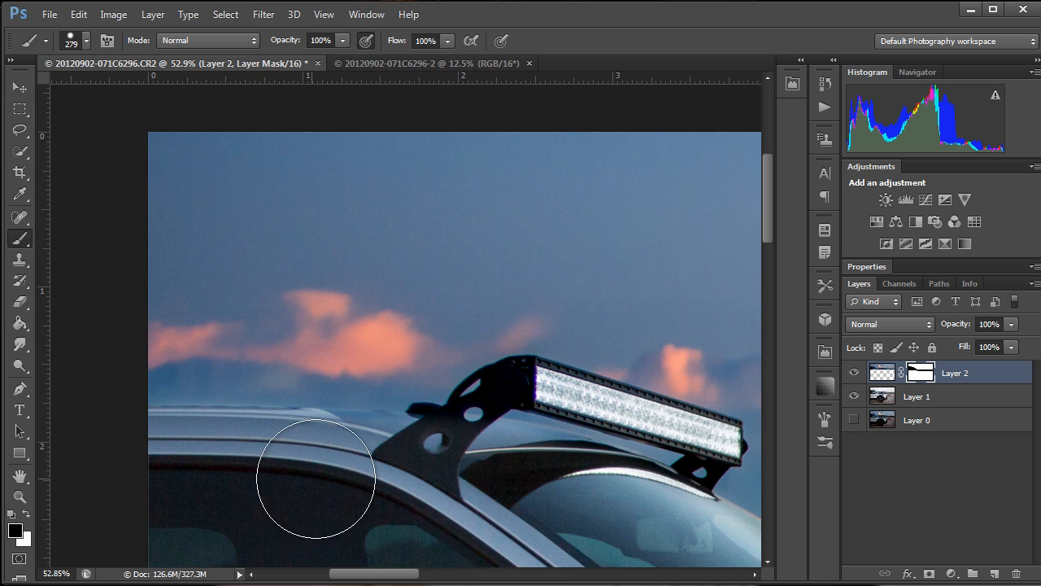
pyautogui.moveTo(337, 468)
pyautogui.mouseDown()
pyautogui.moveTo(477, 495)
pyautogui.moveTo(551, 486)
pyautogui.mouseUp()
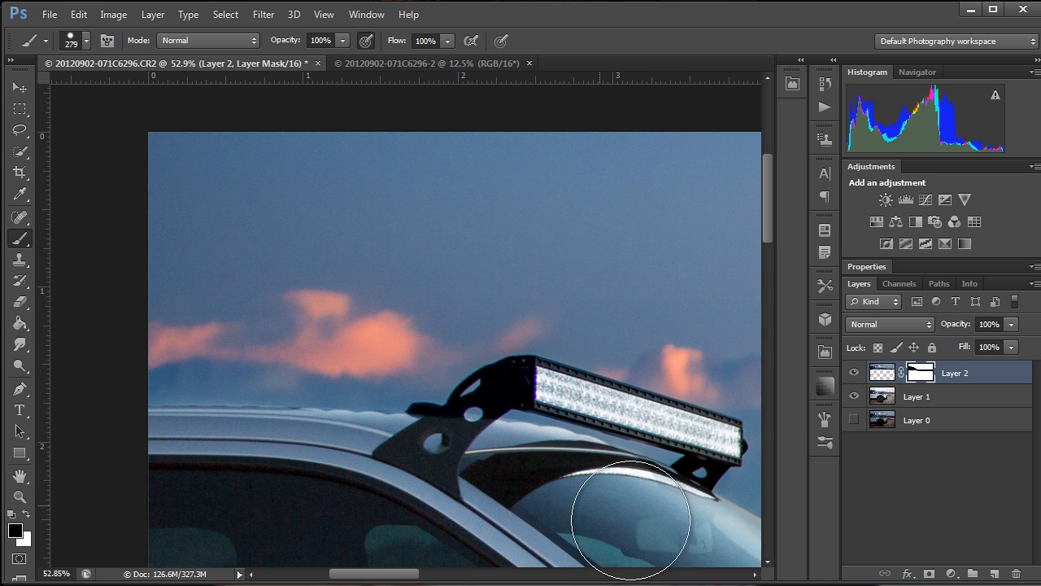
pyautogui.moveTo(257, 429)
pyautogui.mouseDown()
pyautogui.moveTo(268, 394)
pyautogui.moveTo(269, 270)
pyautogui.mouseUp()
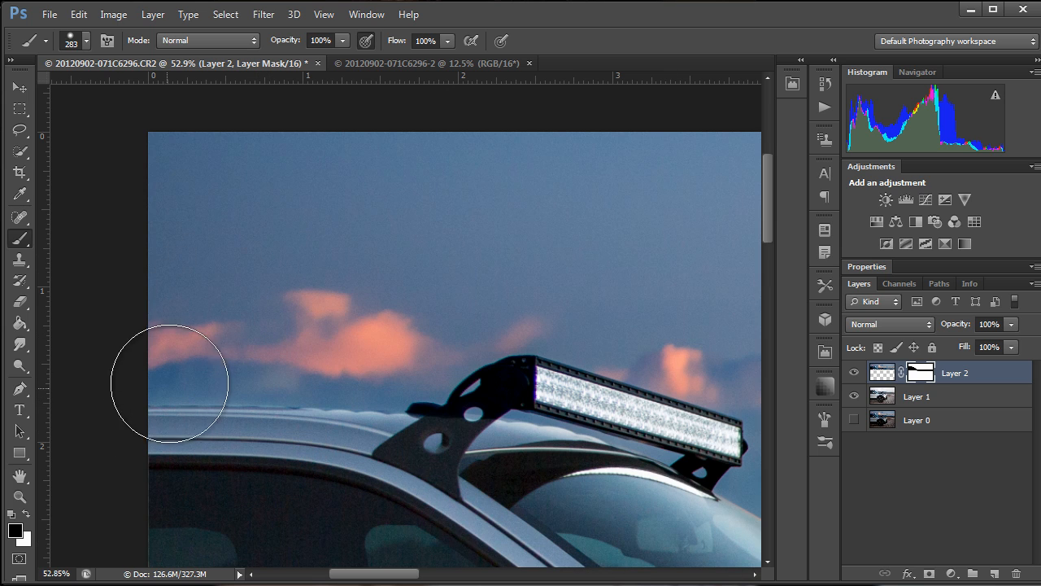
pyautogui.moveTo(157, 469)
pyautogui.mouseDown()
pyautogui.moveTo(372, 477)
pyautogui.moveTo(139, 467)
pyautogui.moveTo(336, 475)
pyautogui.moveTo(171, 465)
pyautogui.moveTo(273, 463)
pyautogui.moveTo(152, 465)
pyautogui.moveTo(471, 481)
pyautogui.moveTo(382, 482)
pyautogui.moveTo(429, 482)
pyautogui.moveTo(590, 536)
pyautogui.moveTo(340, 455)
pyautogui.moveTo(345, 444)
pyautogui.moveTo(476, 514)
pyautogui.mouseUp()
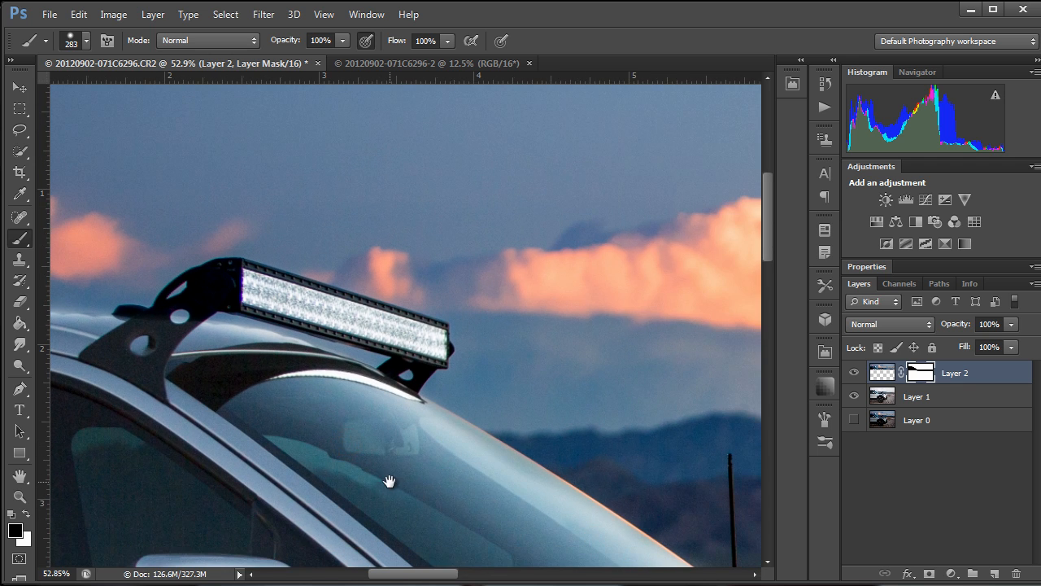
# Try painting white on the mask over the upper windshield, undo it, and return the brush color to black.
pyautogui.moveTo(390, 481); pyautogui.dragTo(558, 502)
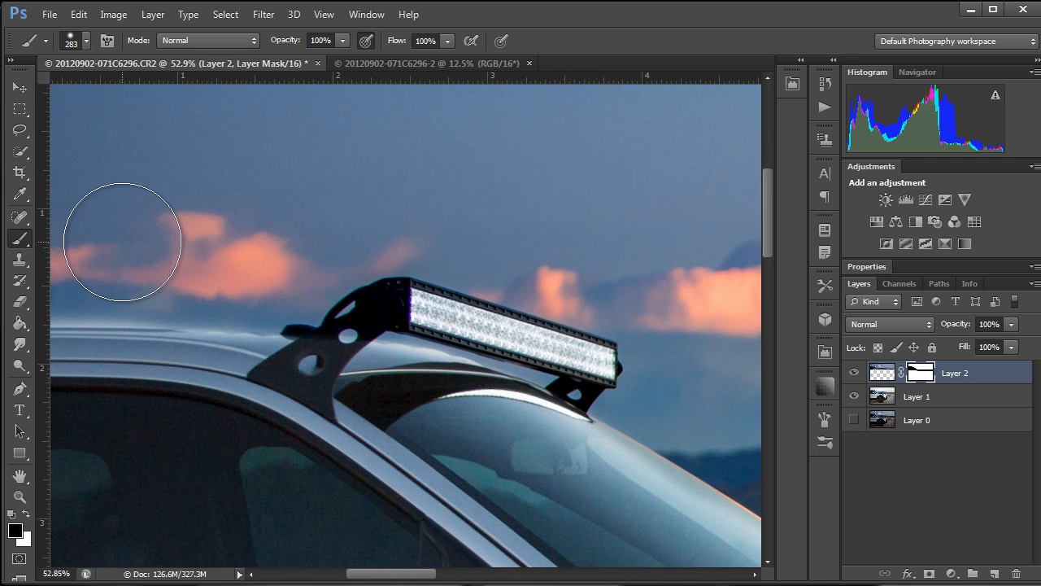
pyautogui.press('x')
pyautogui.moveTo(191, 269)
pyautogui.mouseDown()
pyautogui.moveTo(147, 269)
pyautogui.moveTo(349, 267)
pyautogui.moveTo(188, 270)
pyautogui.moveTo(255, 272)
pyautogui.moveTo(314, 255)
pyautogui.moveTo(411, 268)
pyautogui.moveTo(242, 243)
pyautogui.moveTo(125, 328)
pyautogui.mouseUp()
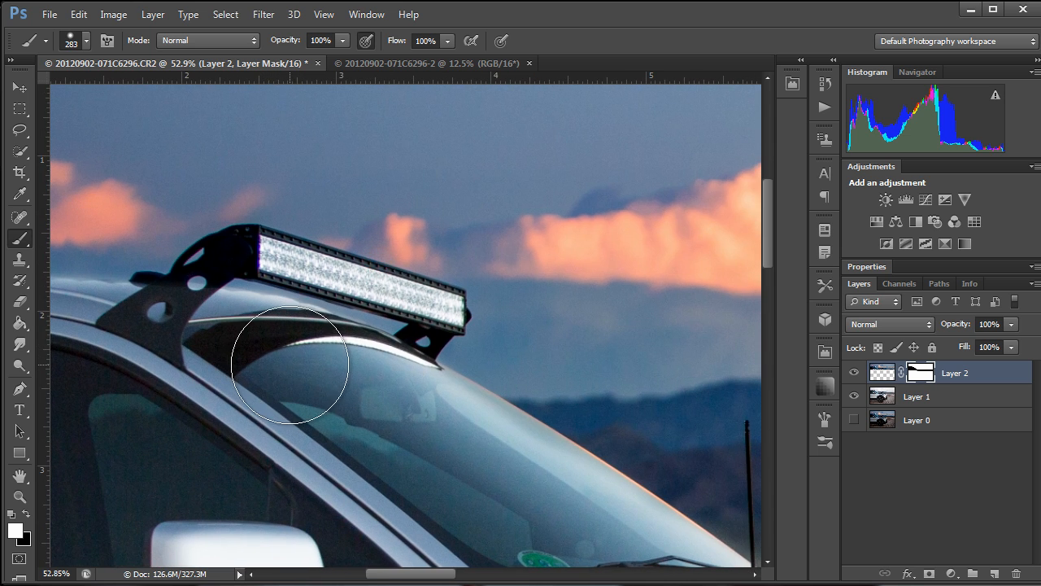
pyautogui.moveTo(287, 361); pyautogui.dragTo(326, 372)
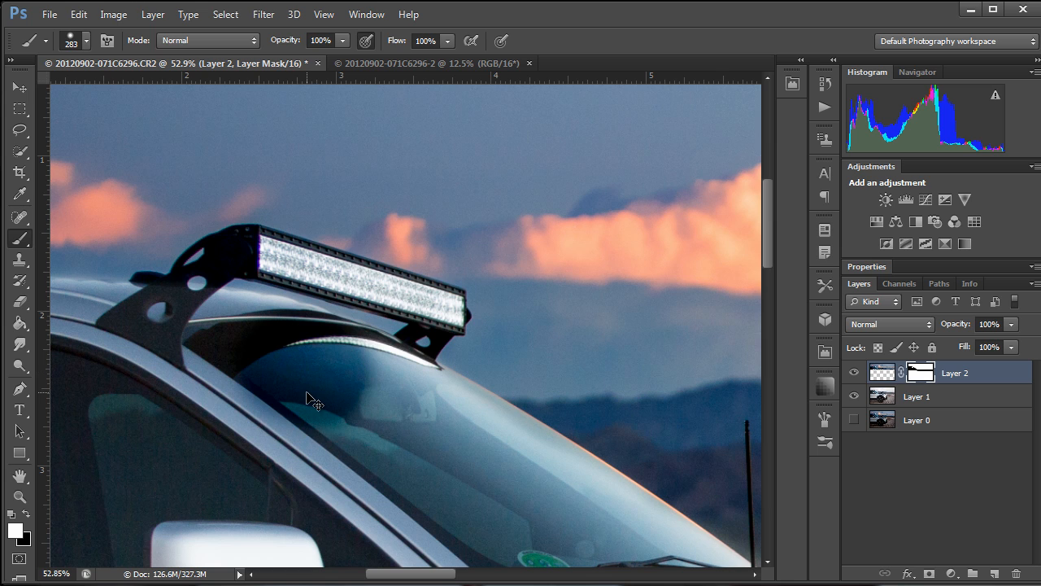
pyautogui.hotkey('ctrl', 'z')
pyautogui.press('x')
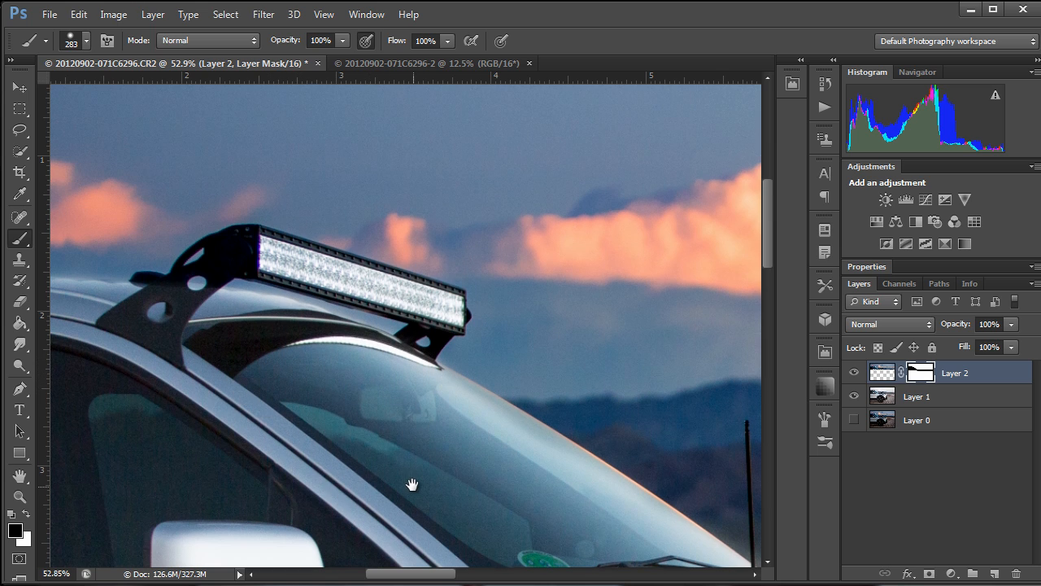
# Examine the mask blend along the windshield, hood, camera rig and horizon out to the image border, and in the whole picture.
pyautogui.moveTo(412, 484)
pyautogui.mouseDown()
pyautogui.moveTo(172, 338)
pyautogui.moveTo(39, 279)
pyautogui.mouseUp()
pyautogui.moveTo(239, 360); pyautogui.dragTo(197, 391)
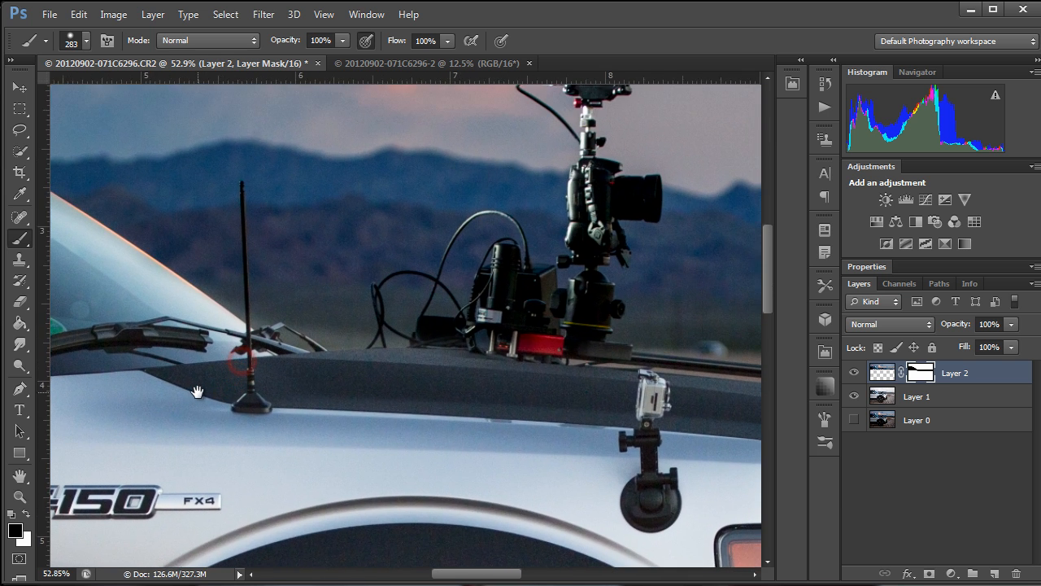
pyautogui.moveTo(358, 424); pyautogui.dragTo(82, 423)
pyautogui.moveTo(257, 424); pyautogui.dragTo(163, 425)
pyautogui.moveTo(335, 422)
pyautogui.mouseDown()
pyautogui.moveTo(185, 427)
pyautogui.moveTo(225, 428)
pyautogui.mouseUp()
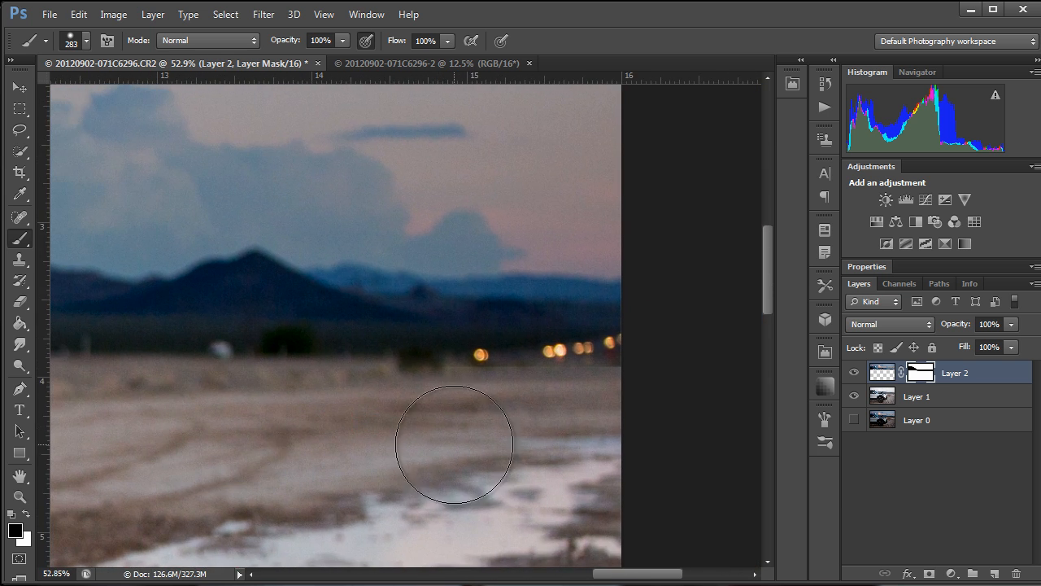
pyautogui.moveTo(465, 428)
pyautogui.mouseDown()
pyautogui.moveTo(403, 427)
pyautogui.moveTo(426, 424)
pyautogui.moveTo(452, 389)
pyautogui.moveTo(611, 396)
pyautogui.mouseUp()
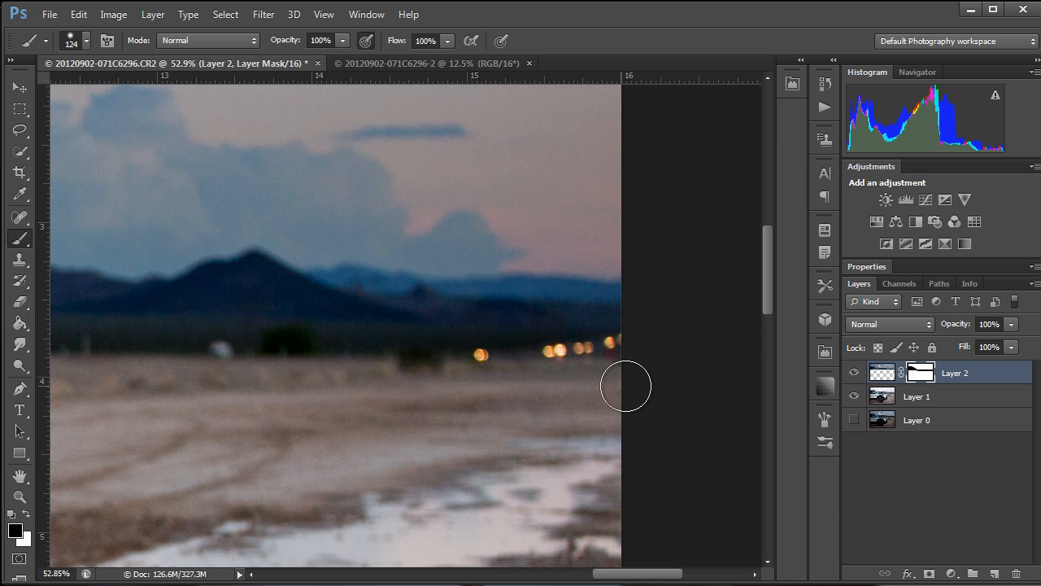
pyautogui.moveTo(263, 426); pyautogui.dragTo(431, 416)
pyautogui.moveTo(235, 428)
pyautogui.mouseDown()
pyautogui.moveTo(326, 428)
pyautogui.moveTo(317, 453)
pyautogui.moveTo(267, 499)
pyautogui.moveTo(341, 537)
pyautogui.mouseUp()
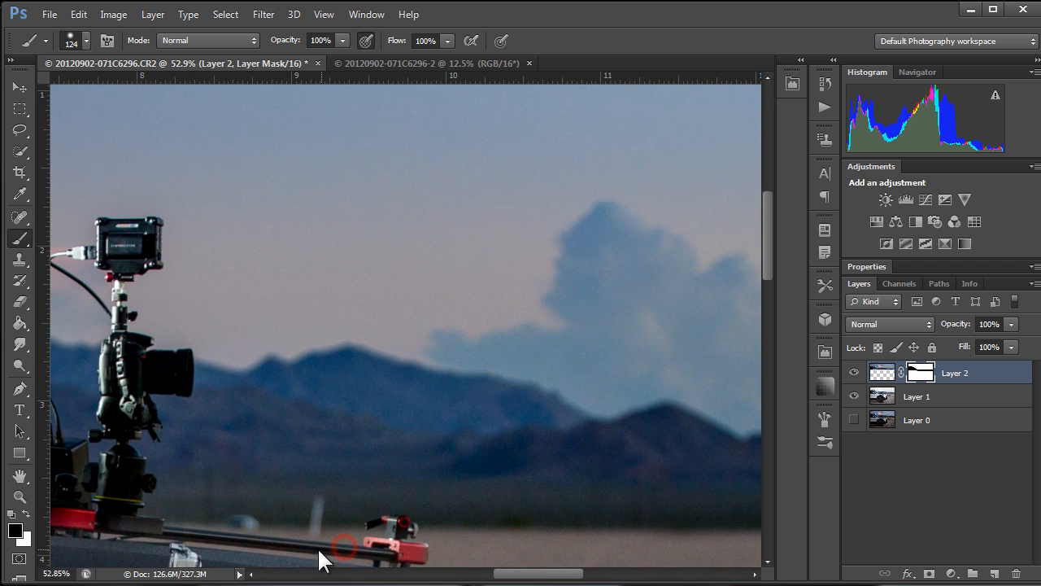
pyautogui.moveTo(149, 563); pyautogui.dragTo(358, 285)
pyautogui.moveTo(225, 404); pyautogui.dragTo(415, 541)
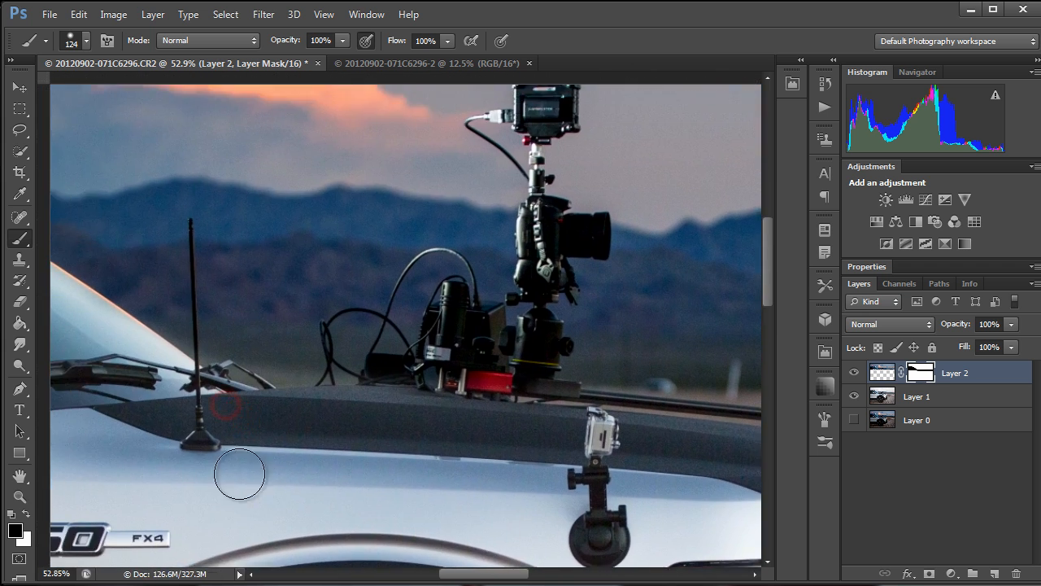
pyautogui.moveTo(239, 475)
pyautogui.mouseDown()
pyautogui.moveTo(334, 513)
pyautogui.moveTo(261, 545)
pyautogui.mouseUp()
pyautogui.moveTo(345, 528); pyautogui.dragTo(417, 331)
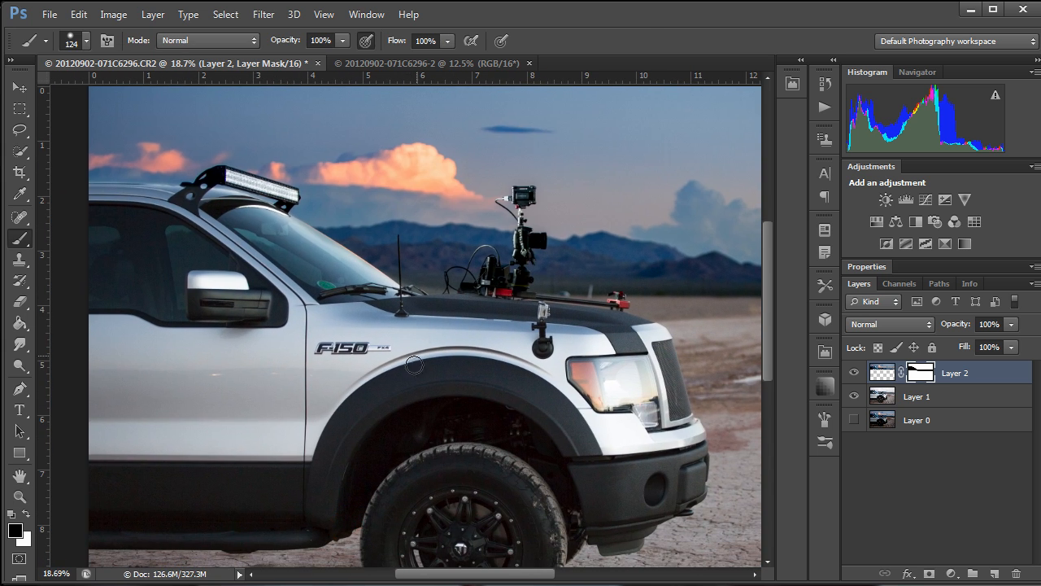
pyautogui.moveTo(399, 429); pyautogui.dragTo(349, 434)
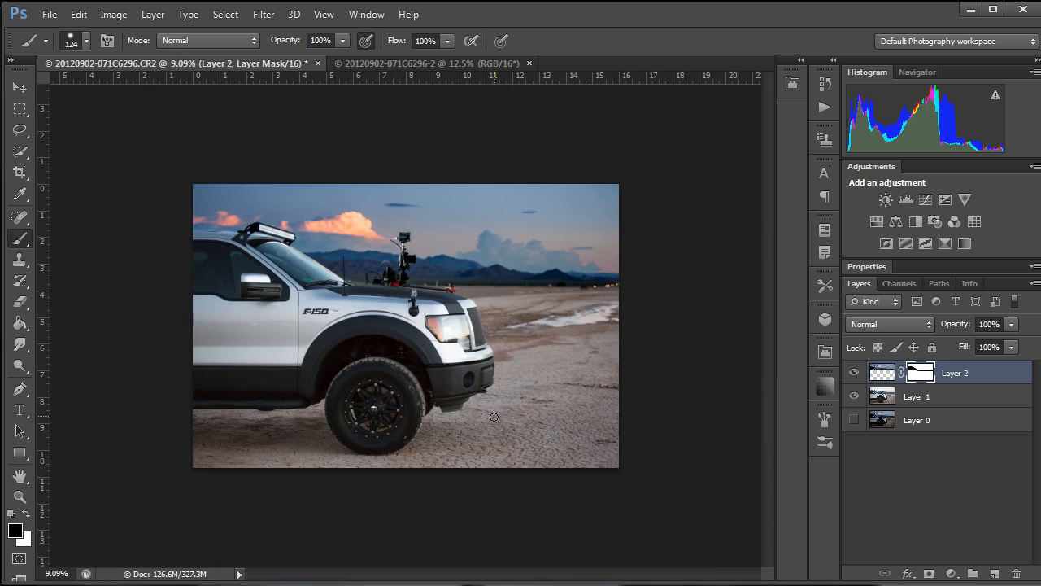
# Compare the picture with and without the dark sky of Layer 2.
pyautogui.click(854, 374)
pyautogui.click(854, 374)
pyautogui.click(854, 374)
pyautogui.click(854, 374)
pyautogui.click(854, 373)
pyautogui.click(854, 374)
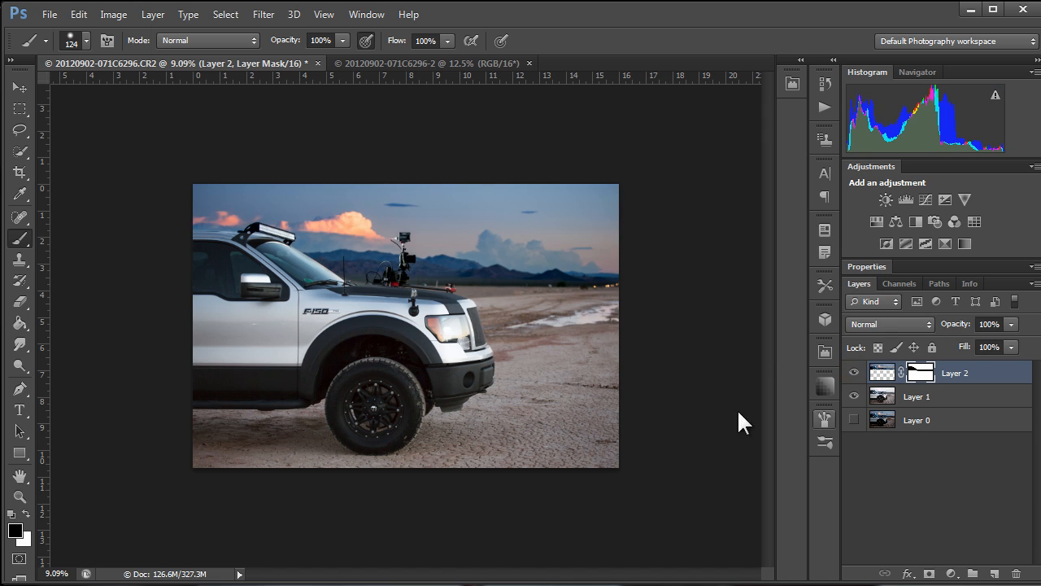
# Select a large rectangle inside the image border and refine its edge with a 376.9 px feather and a +14% edge shift.
pyautogui.click(20, 107)
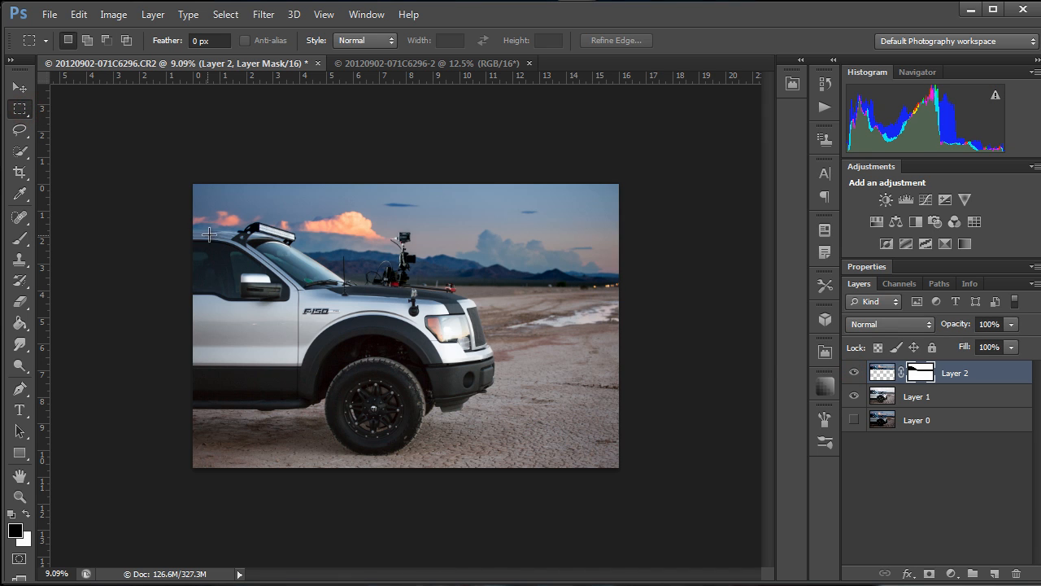
pyautogui.moveTo(222, 222); pyautogui.dragTo(579, 425)
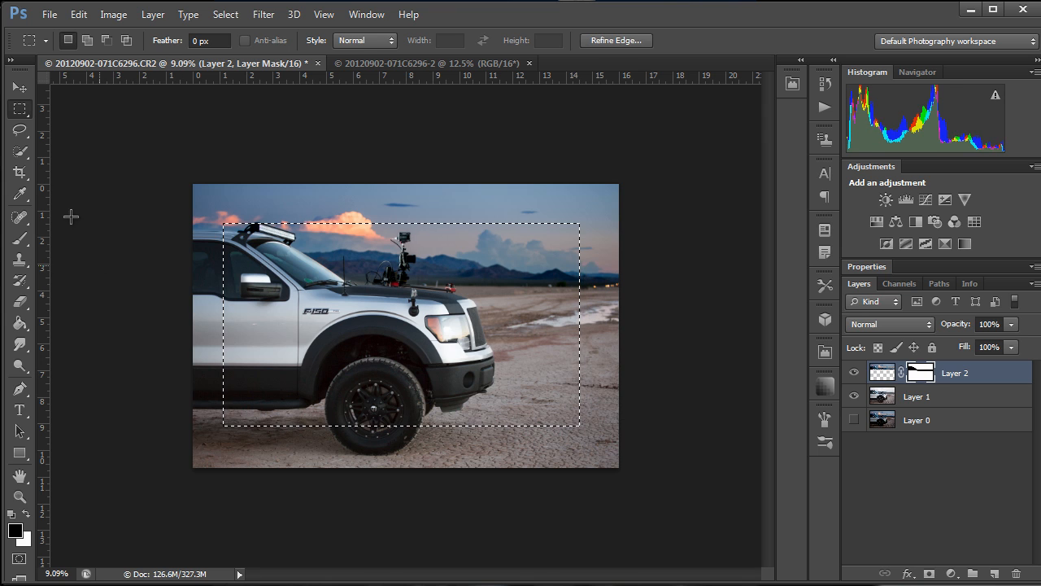
pyautogui.click(228, 16)
pyautogui.click(241, 173)
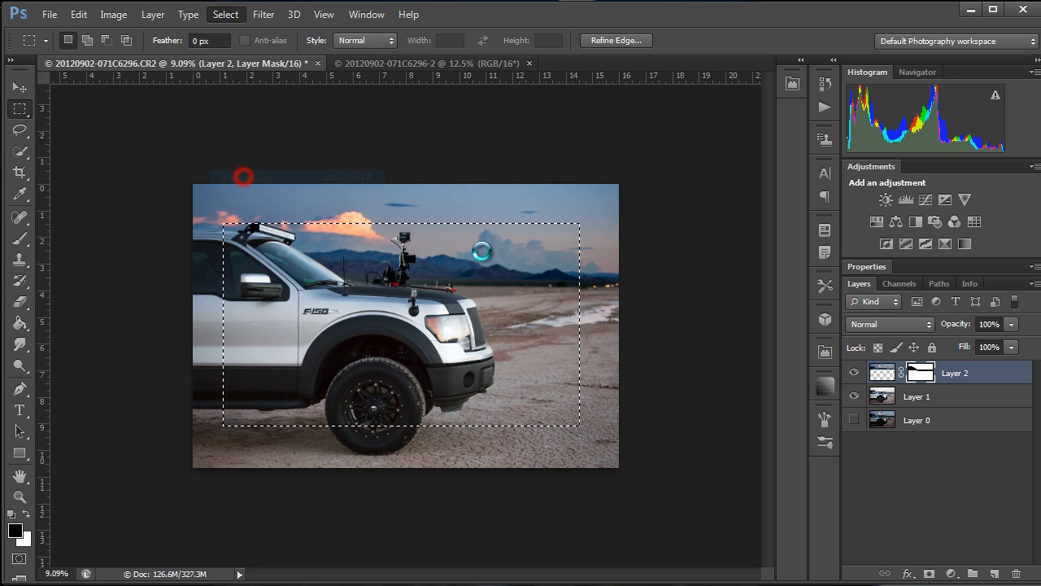
pyautogui.moveTo(822, 371); pyautogui.dragTo(891, 374)
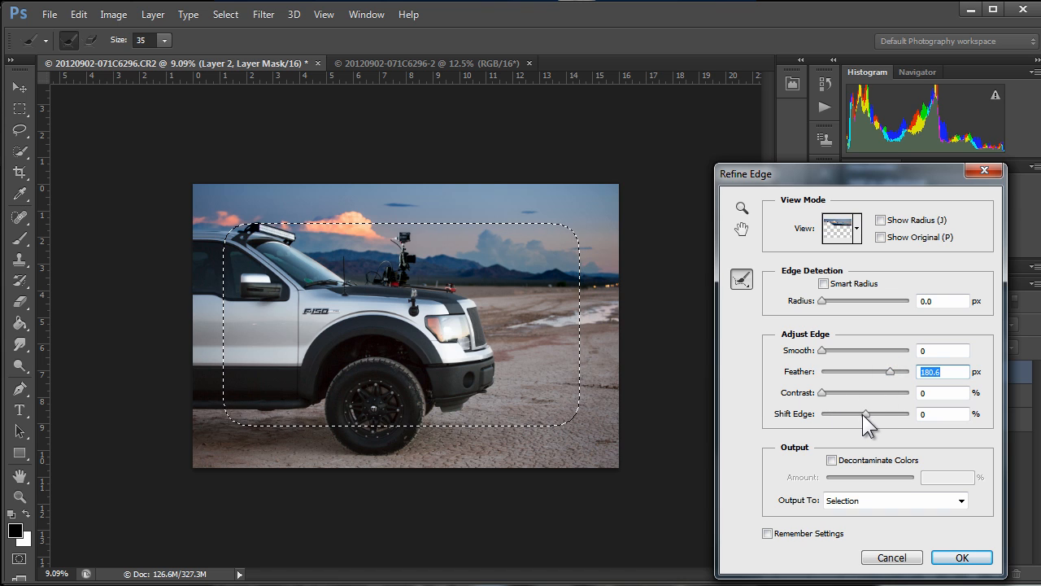
pyautogui.moveTo(864, 414); pyautogui.dragTo(866, 414)
pyautogui.moveTo(890, 372); pyautogui.dragTo(897, 372)
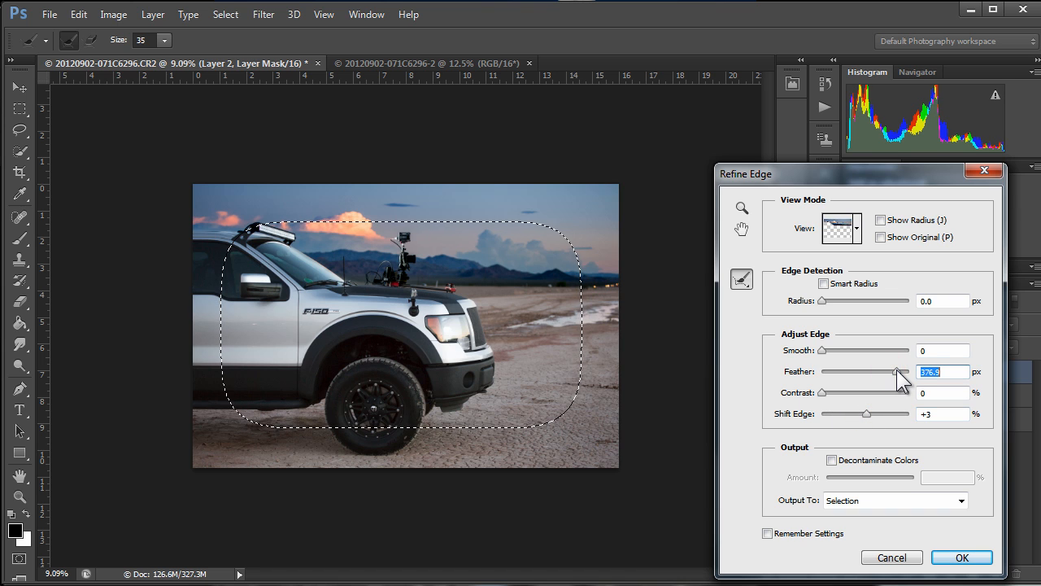
pyautogui.moveTo(867, 411); pyautogui.dragTo(871, 411)
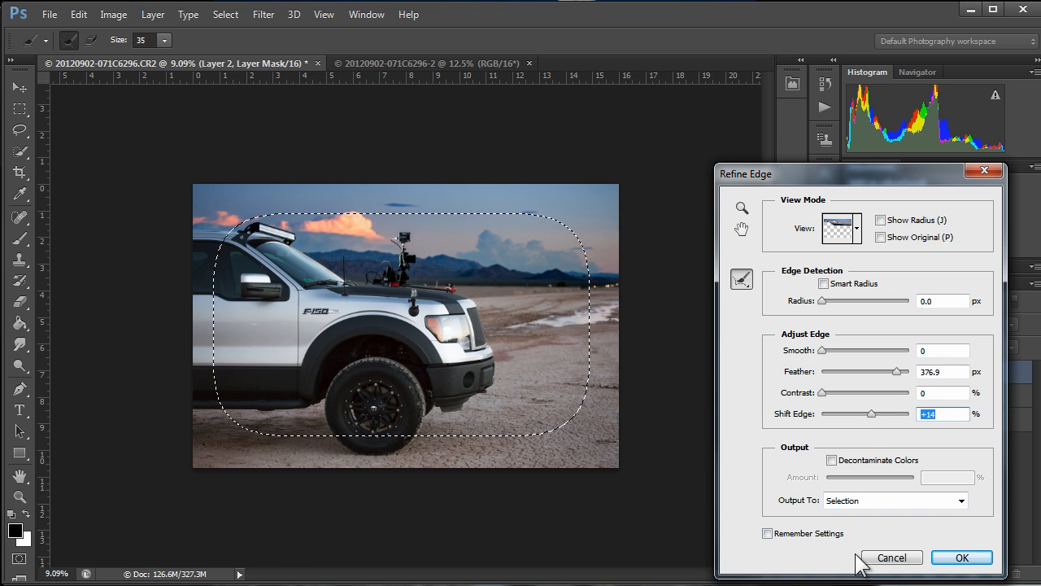
pyautogui.click(951, 558)
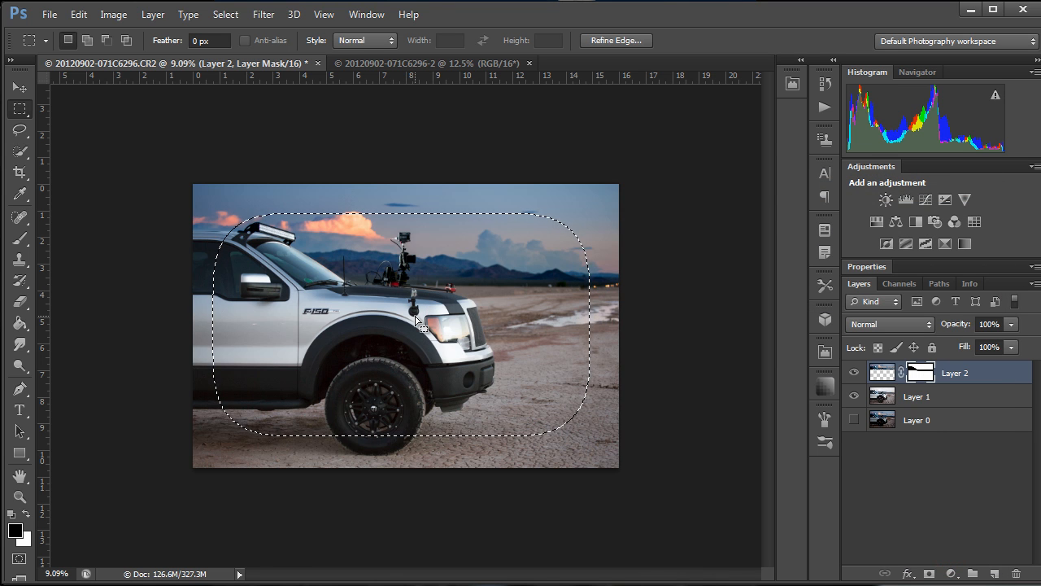
# Invert the selection and add a Curves adjustment layer that darkens the borders, with a curve point at input 140, output 76.
pyautogui.hotkey('ctrl', 'shift', 'i')
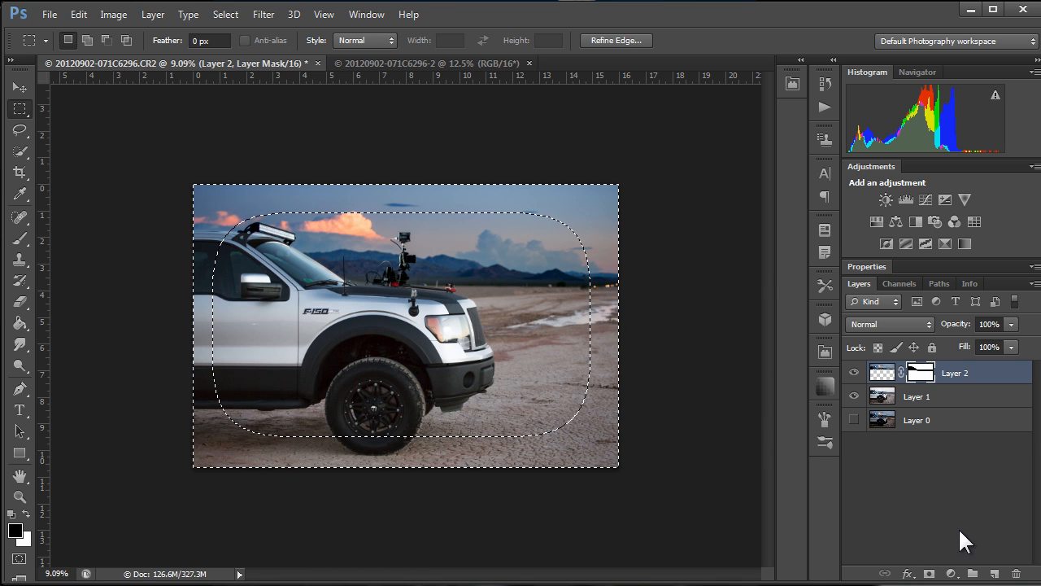
pyautogui.click(951, 576)
pyautogui.click(981, 319)
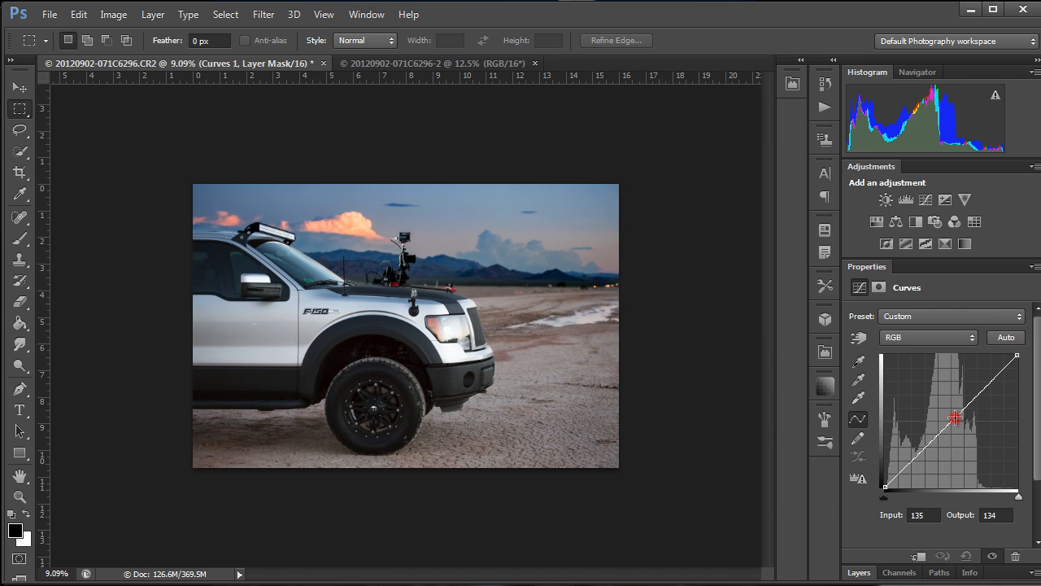
pyautogui.moveTo(955, 418); pyautogui.dragTo(958, 448)
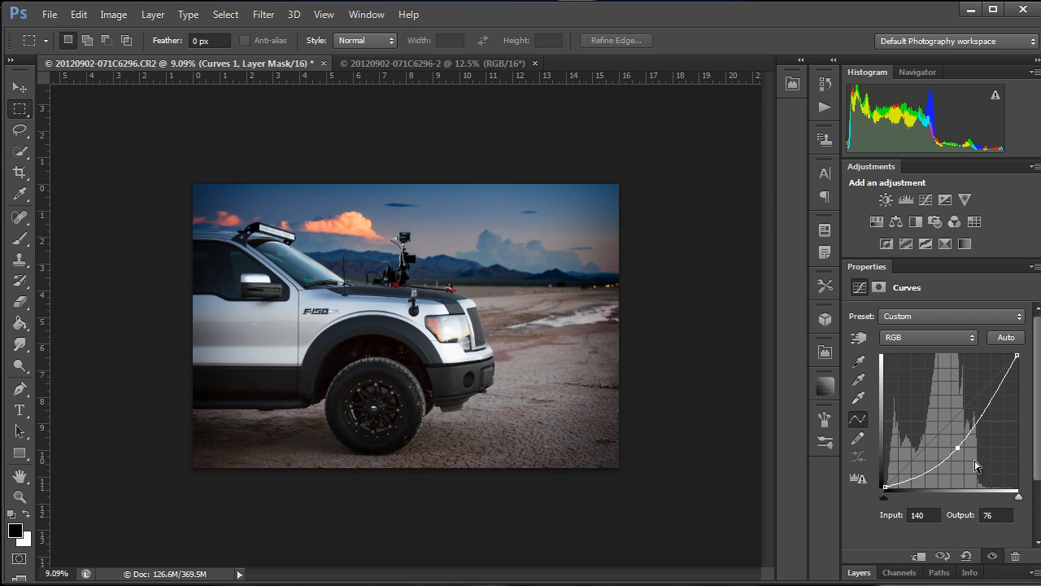
# Reduce the opacity of the Curves 1 vignette layer to 56%.
pyautogui.click(861, 572)
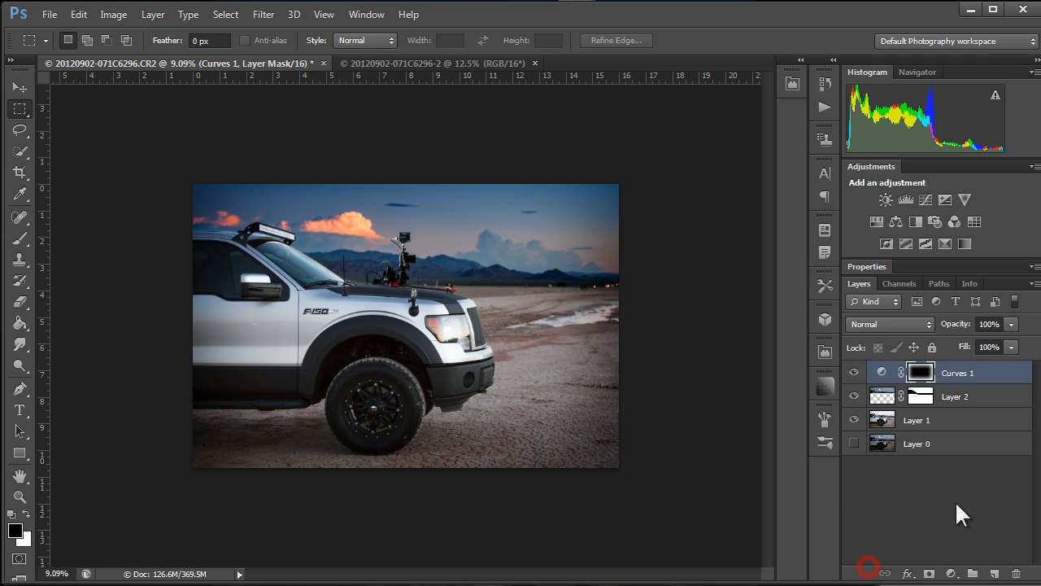
pyautogui.click(1011, 323)
pyautogui.moveTo(1013, 342); pyautogui.dragTo(975, 340)
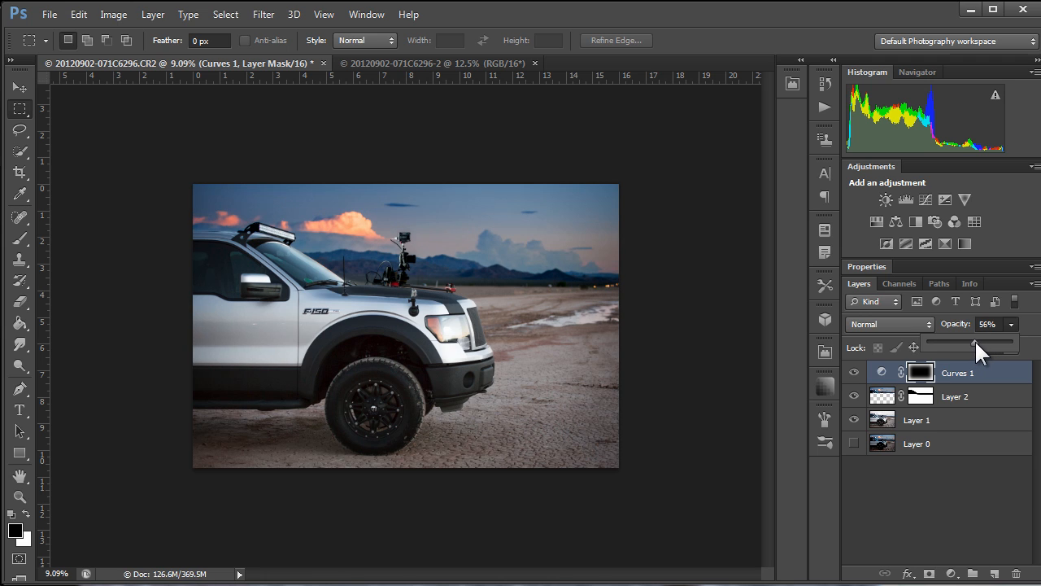